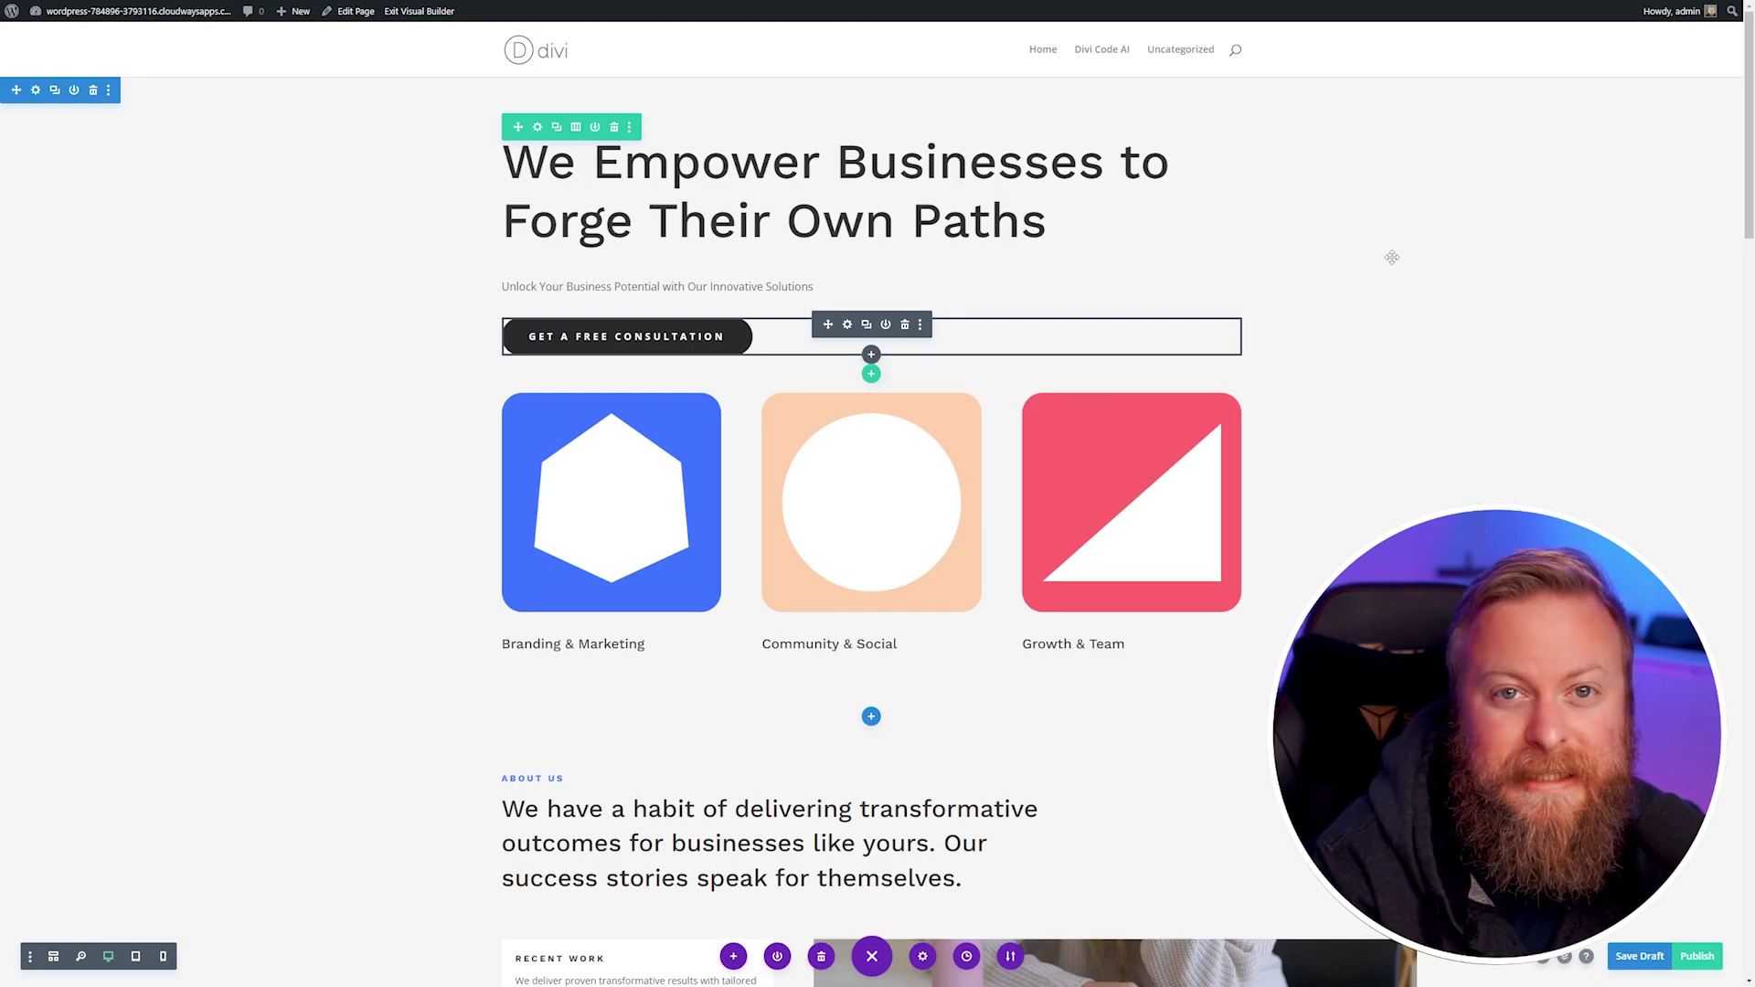
- Copy the hero heading 'We Empower Businesses to Forge Their Own Paths'
{"action": "scroll", "coordinate": [874, 458], "scroll_direction": "down", "scroll_amount": 1}
{"action": "scroll", "coordinate": [874, 458], "scroll_direction": "up", "scroll_amount": 1}
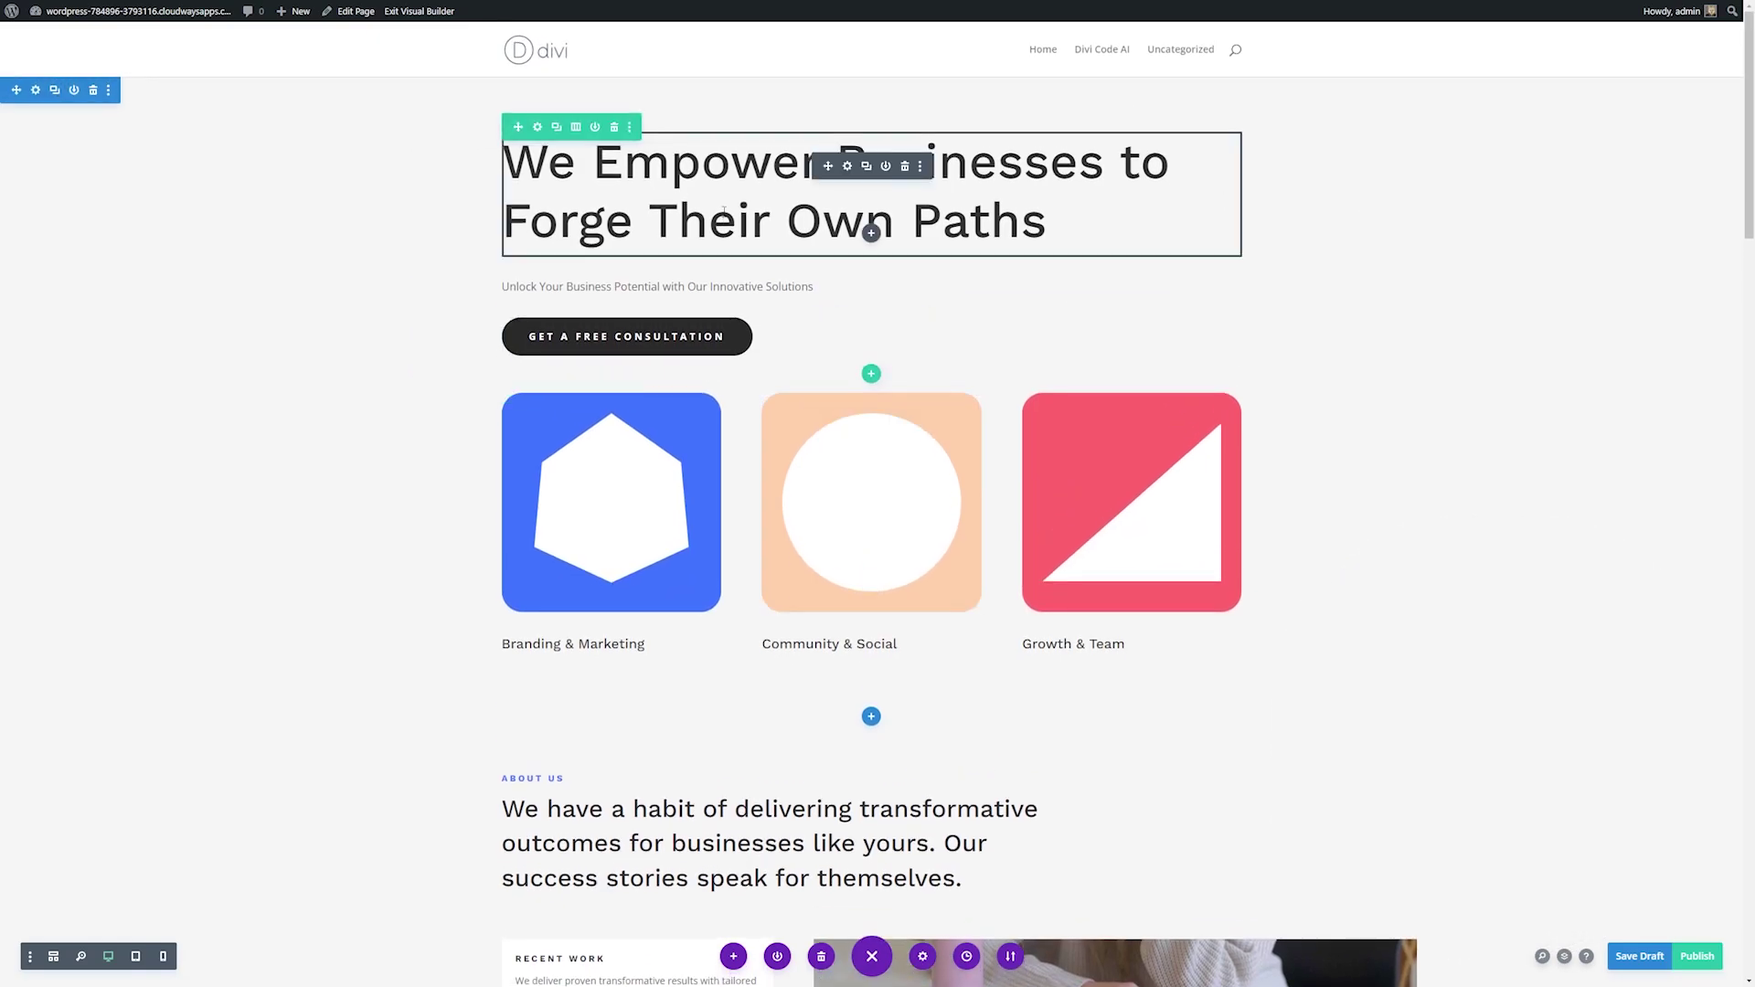
{"action": "scroll", "coordinate": [729, 209], "scroll_direction": "down", "scroll_amount": 5}
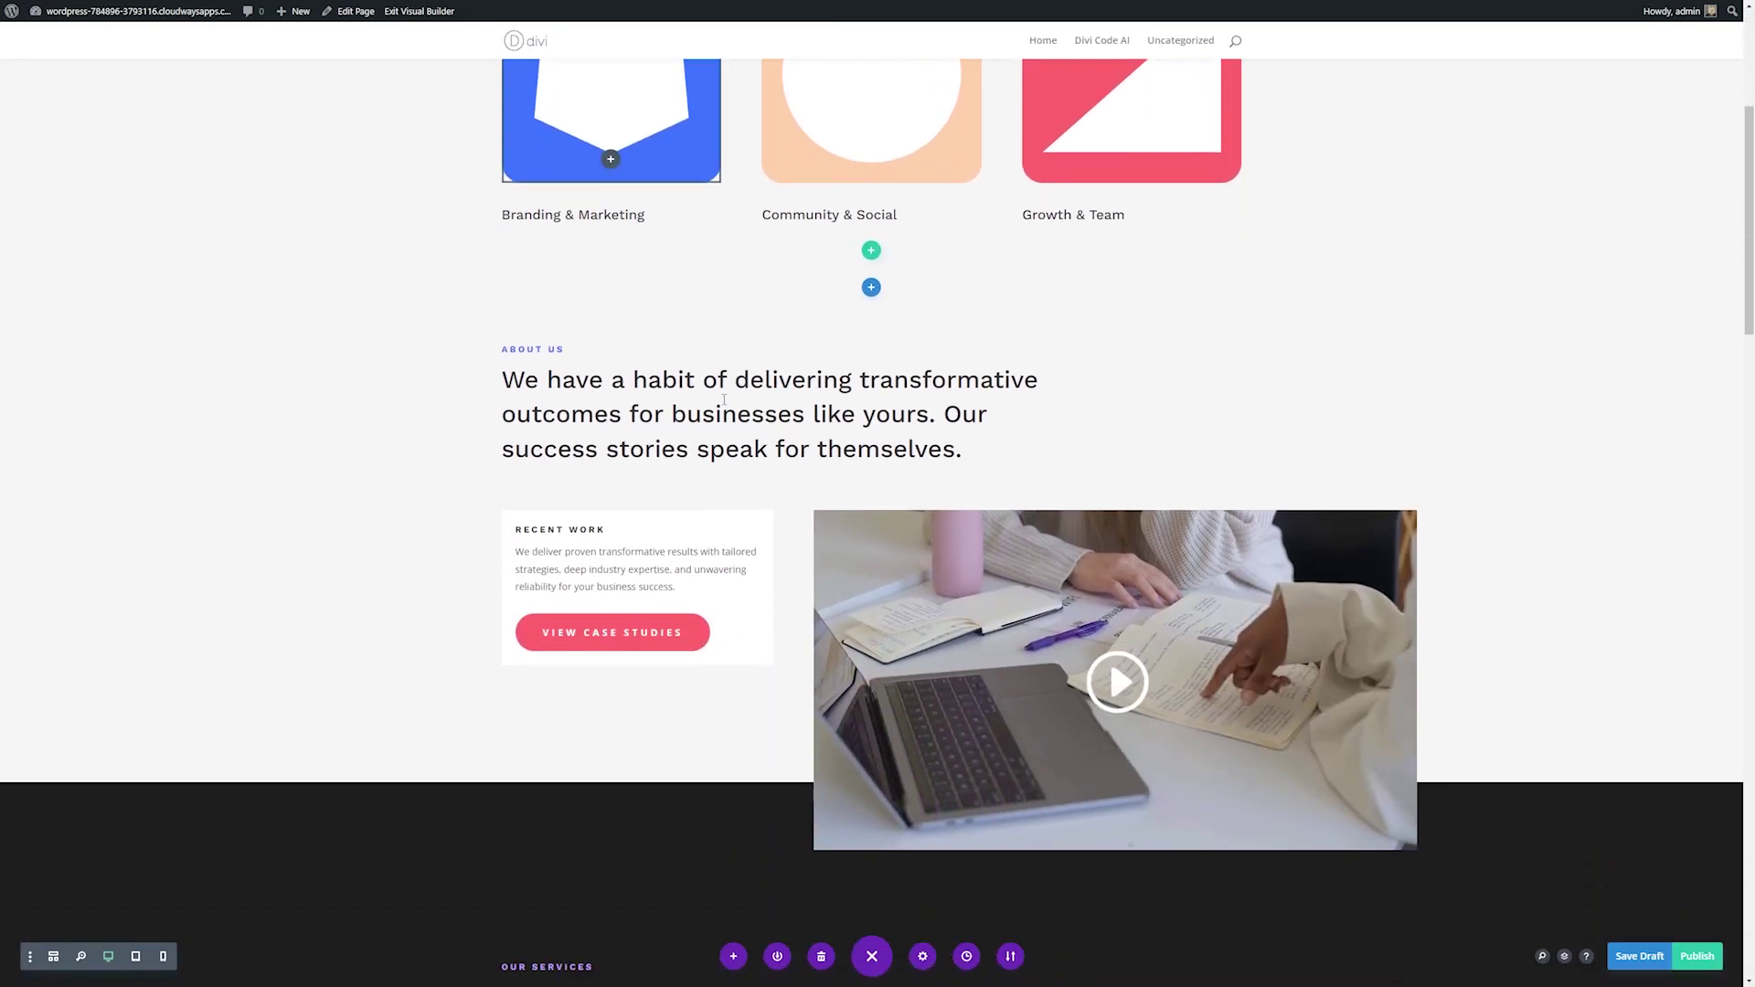
{"action": "scroll", "coordinate": [703, 408], "scroll_direction": "up", "scroll_amount": 5}
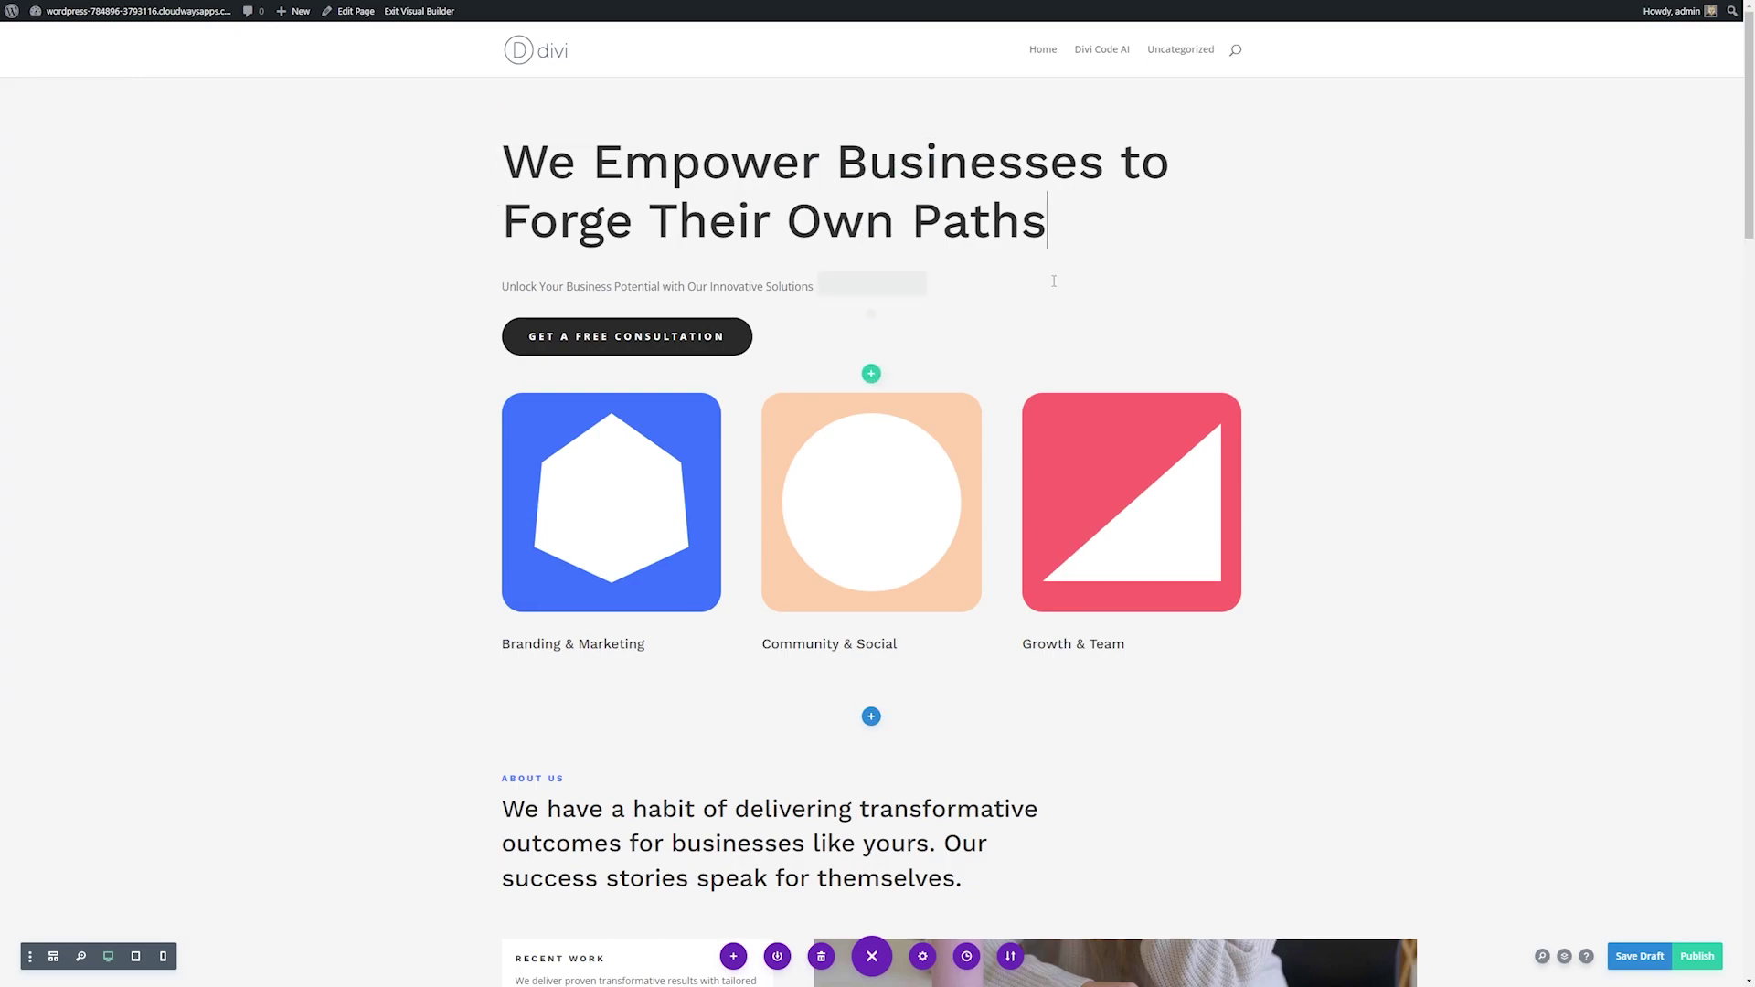
{"action": "left_click_drag", "start_coordinate": [1047, 224], "coordinate": [503, 160]}
{"action": "right_click", "coordinate": [553, 167]}
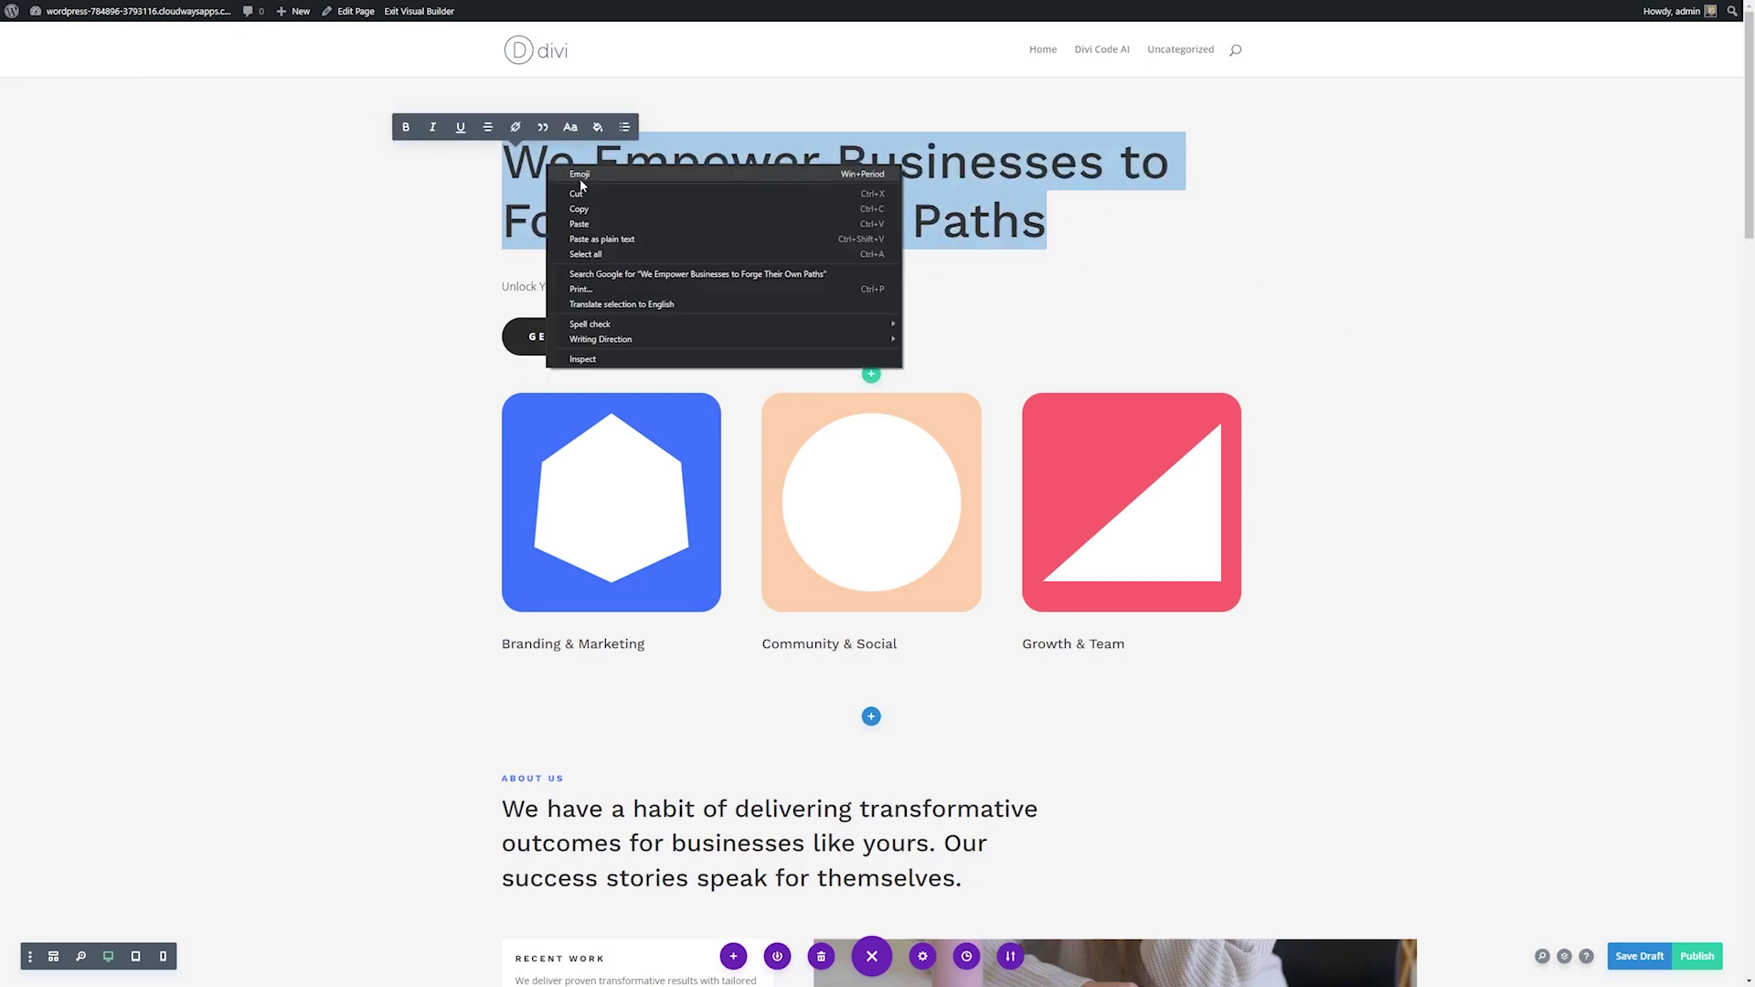
{"action": "left_click", "coordinate": [593, 212]}
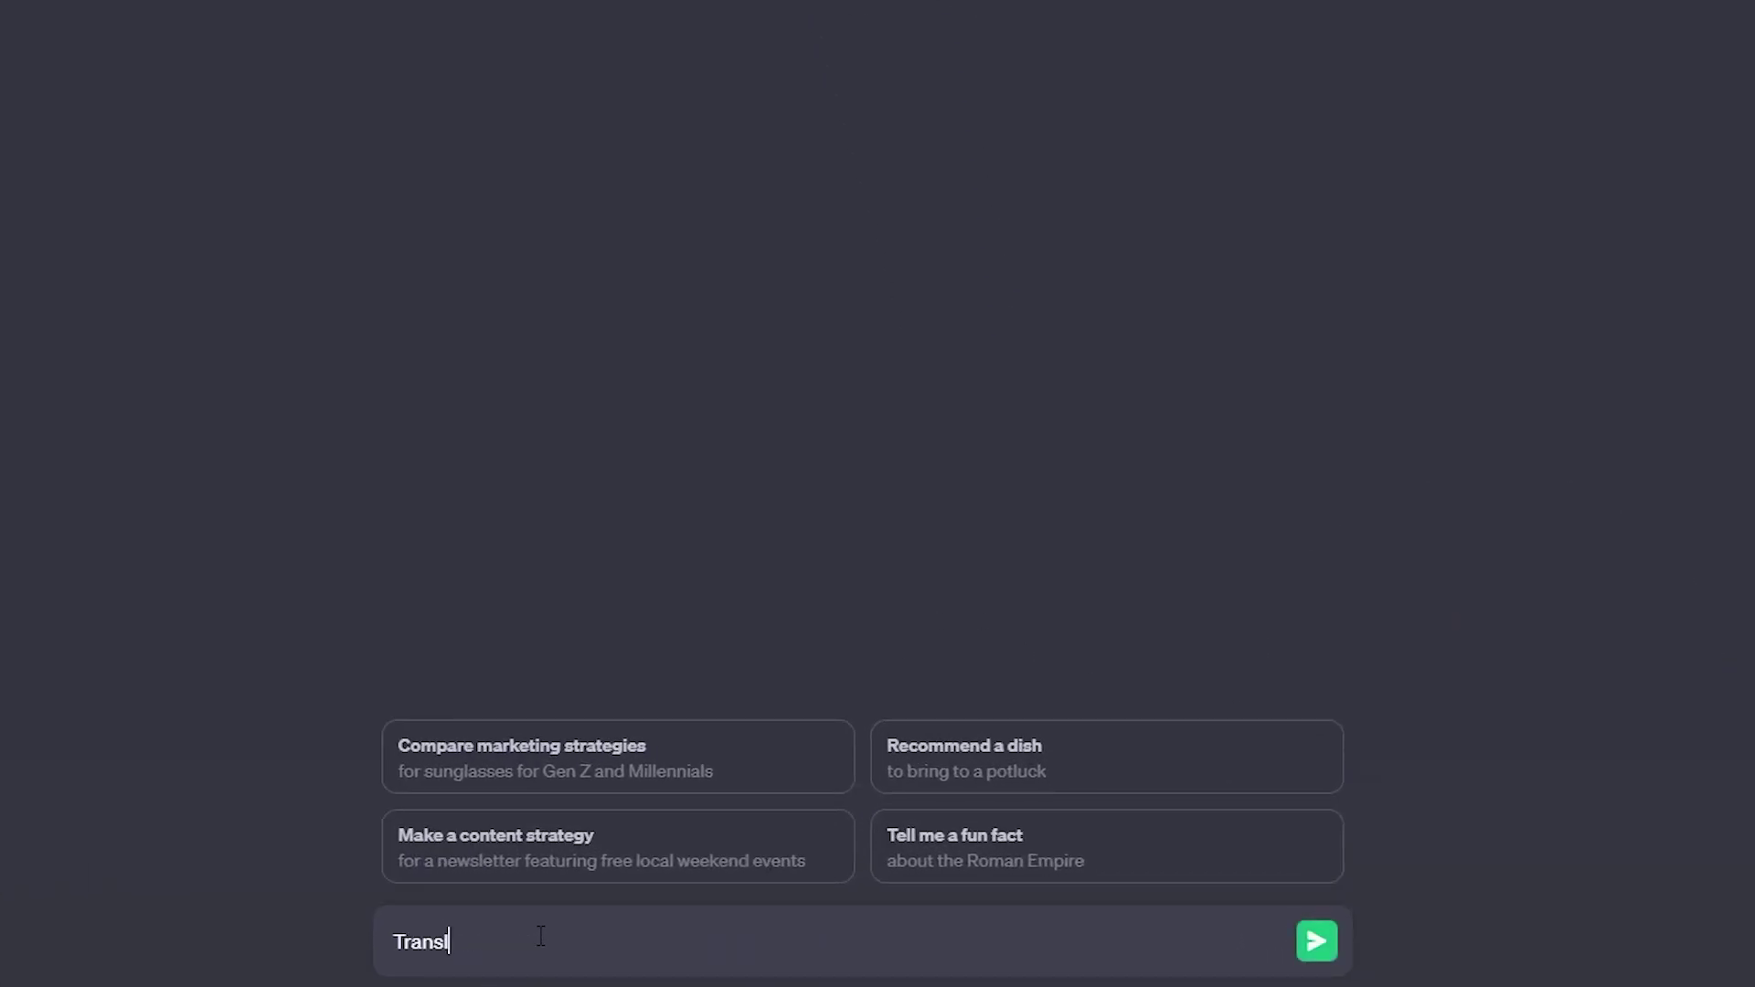
- Ask ChatGPT to 'Translate to Spanish.' the pasted heading text
{"action": "type", "text": "ate to Spanis"}
{"action": "key", "text": "BackSpace"}
{"action": "type", "text": "Spanish."}
{"action": "key", "text": "ctrl+v"}
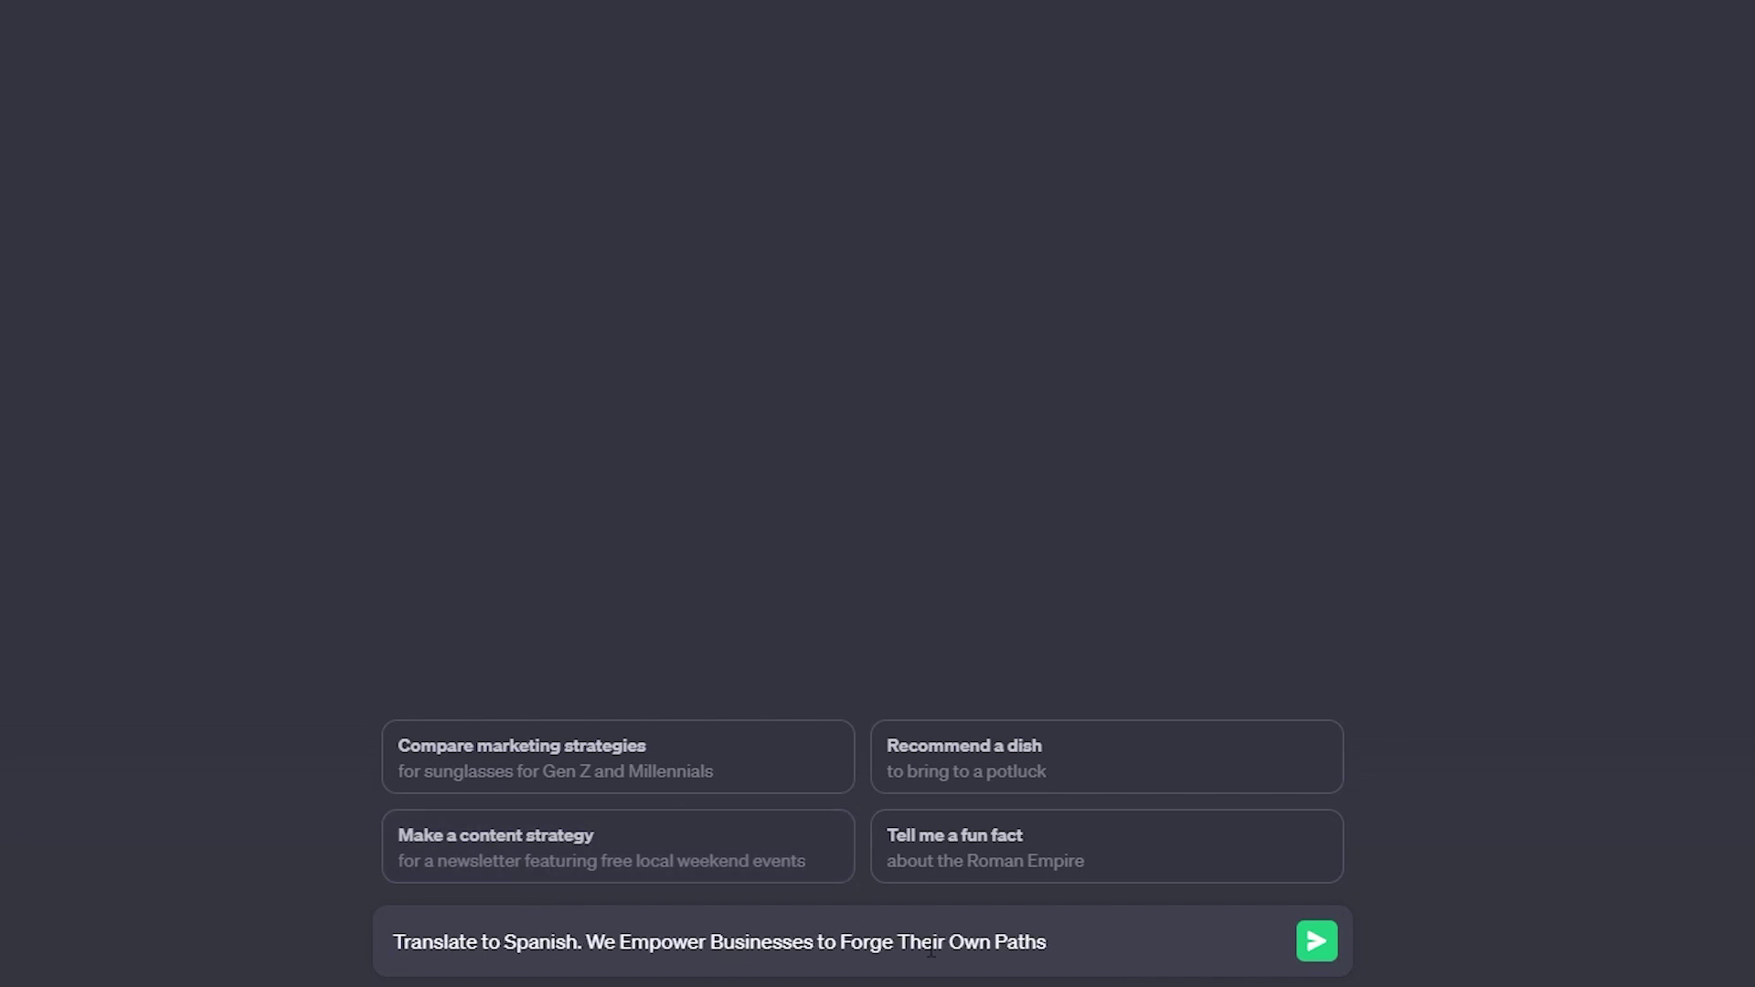
{"action": "key", "text": "Return"}
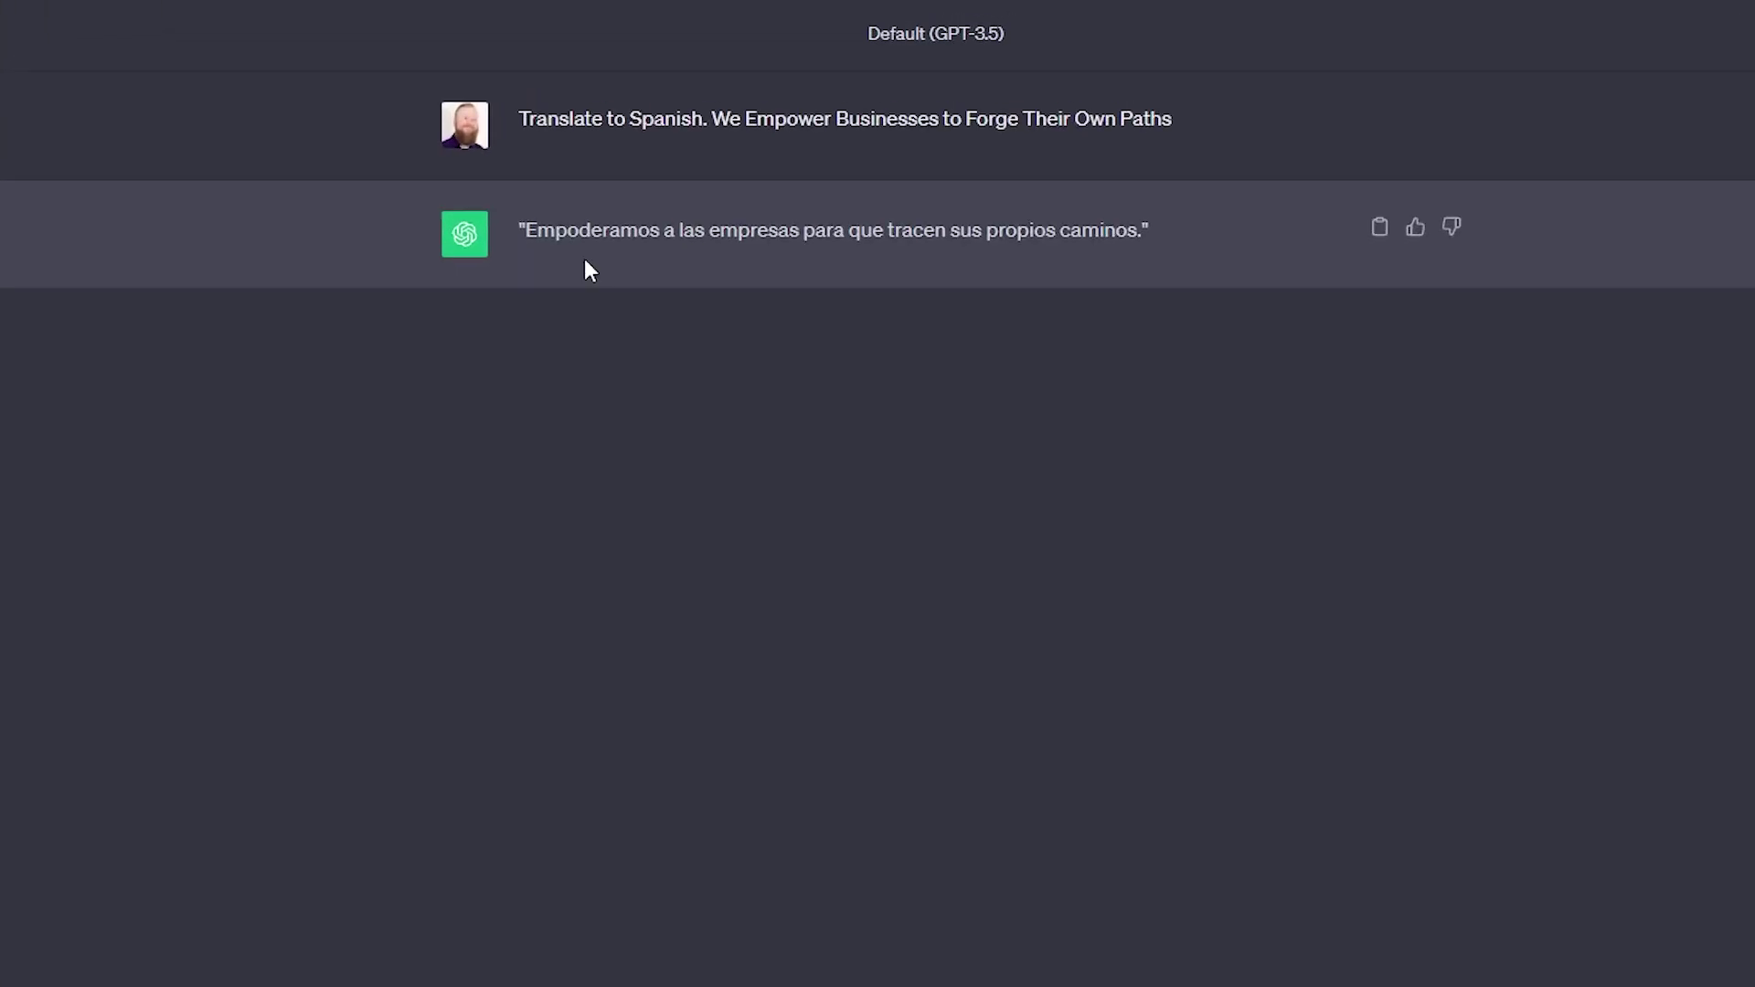
- Replace the Divi heading with 'Empoderamos a las empresas para que tracen sus propios caminos.' without quotes
{"action": "left_click_drag", "start_coordinate": [620, 219], "coordinate": [879, 205]}
{"action": "right_click", "coordinate": [538, 222]}
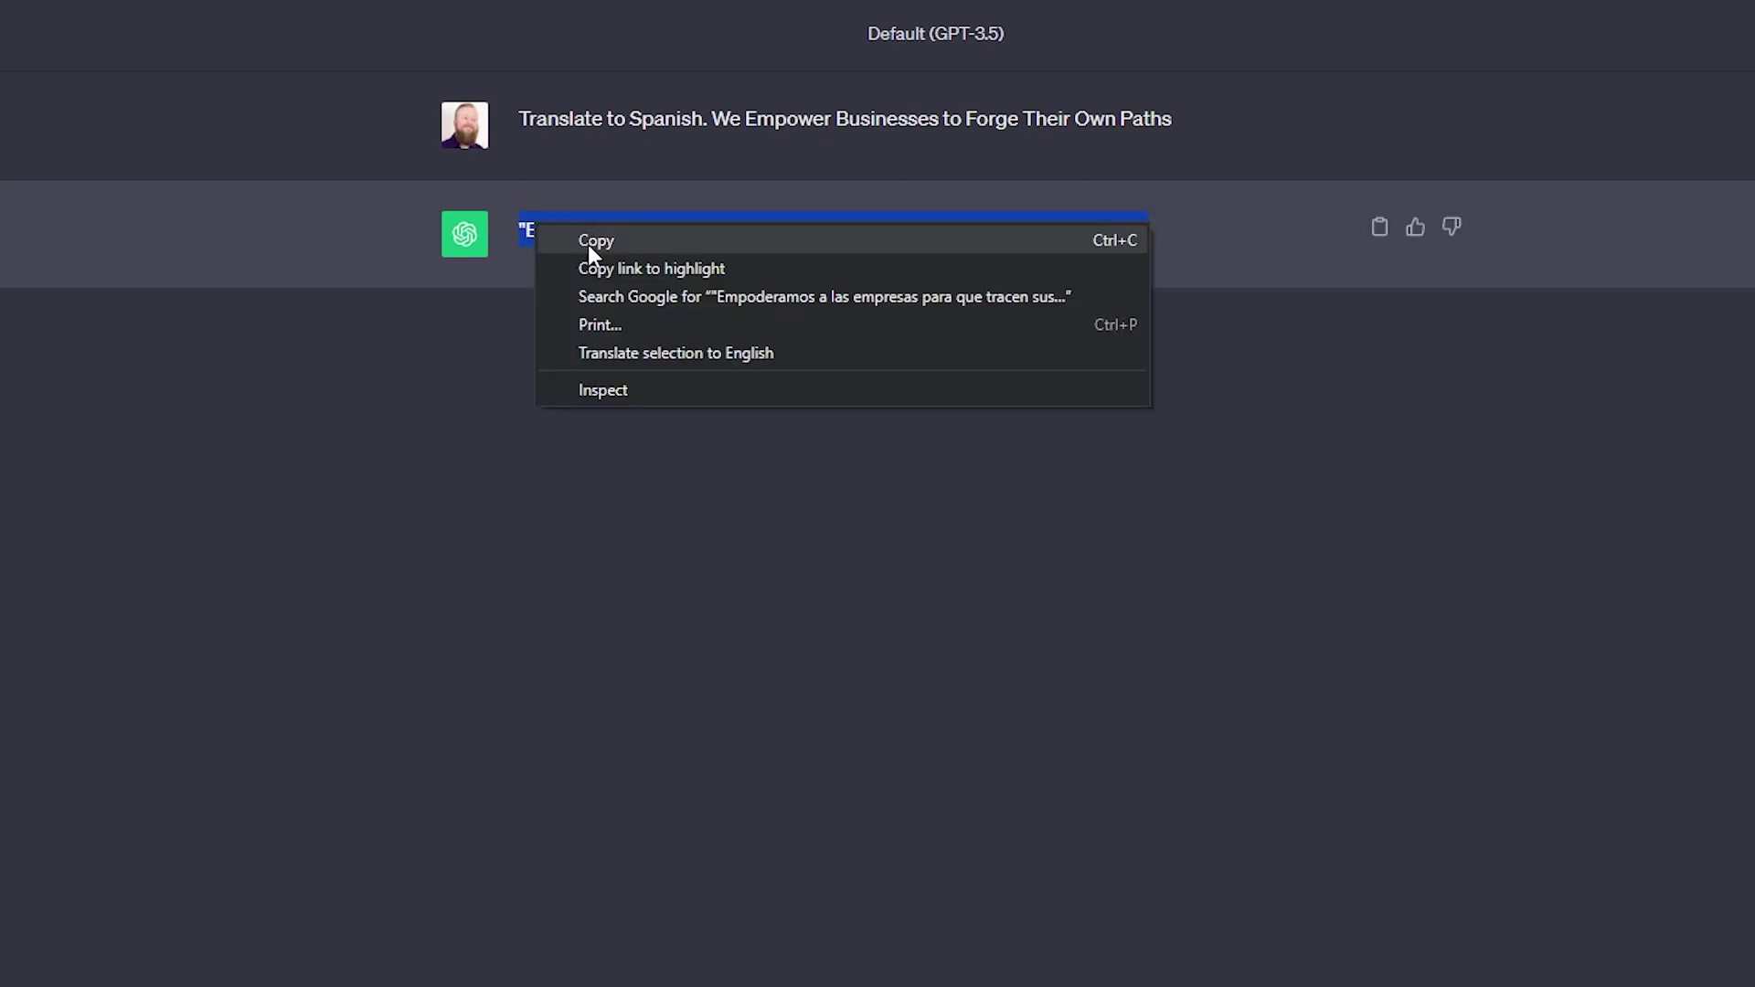
{"action": "left_click", "coordinate": [589, 244]}
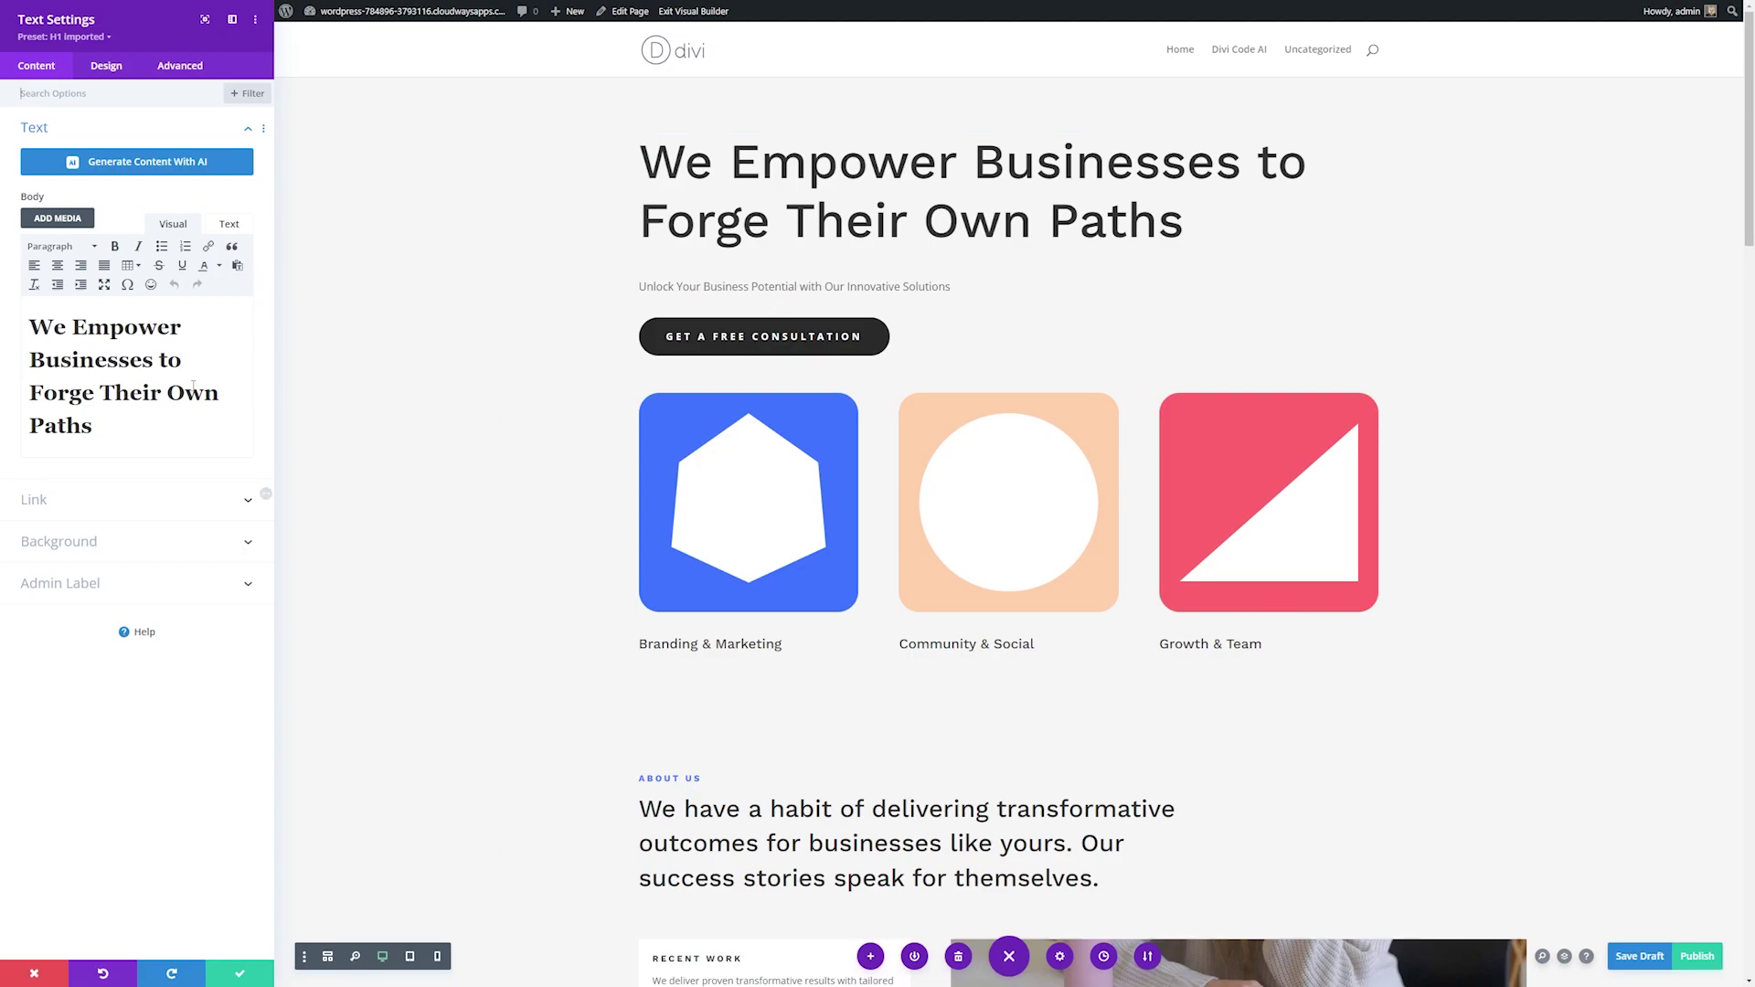
{"action": "key", "text": "ctrl+a"}
{"action": "key", "text": "ctrl+v"}
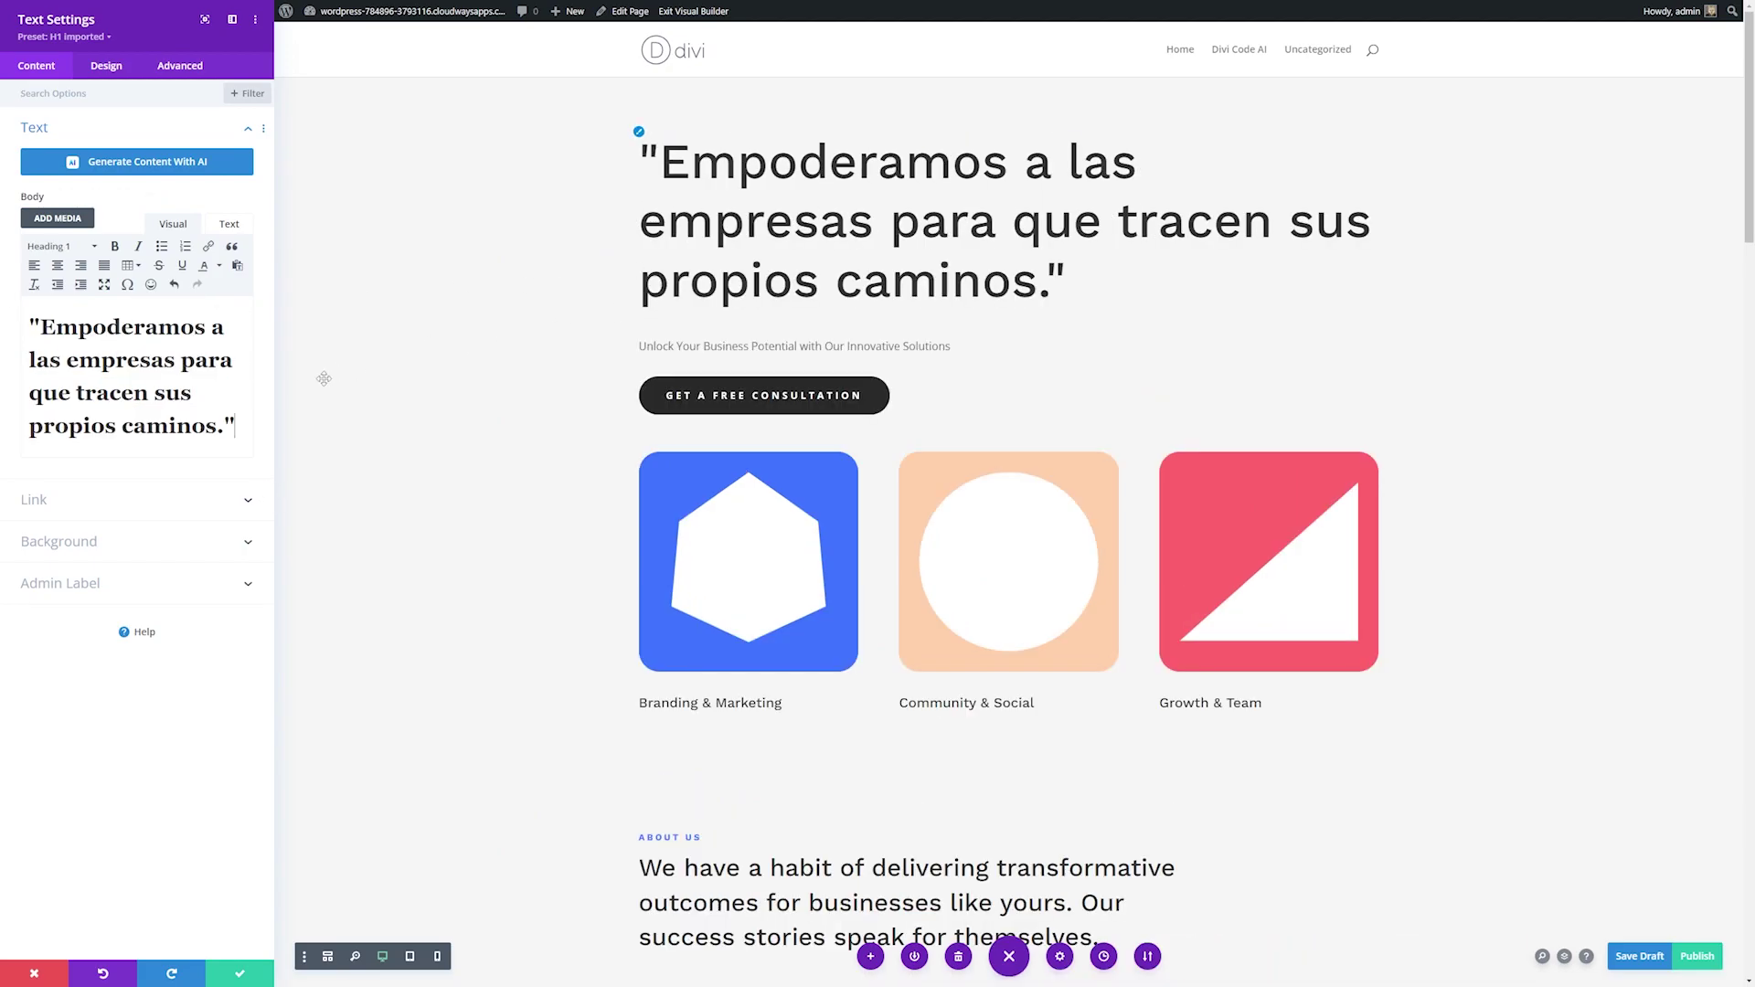
{"action": "key", "text": "BackSpace"}
{"action": "key", "text": "ctrl+Home"}
{"action": "key", "text": "Delete"}
{"action": "left_click", "coordinate": [239, 972]}
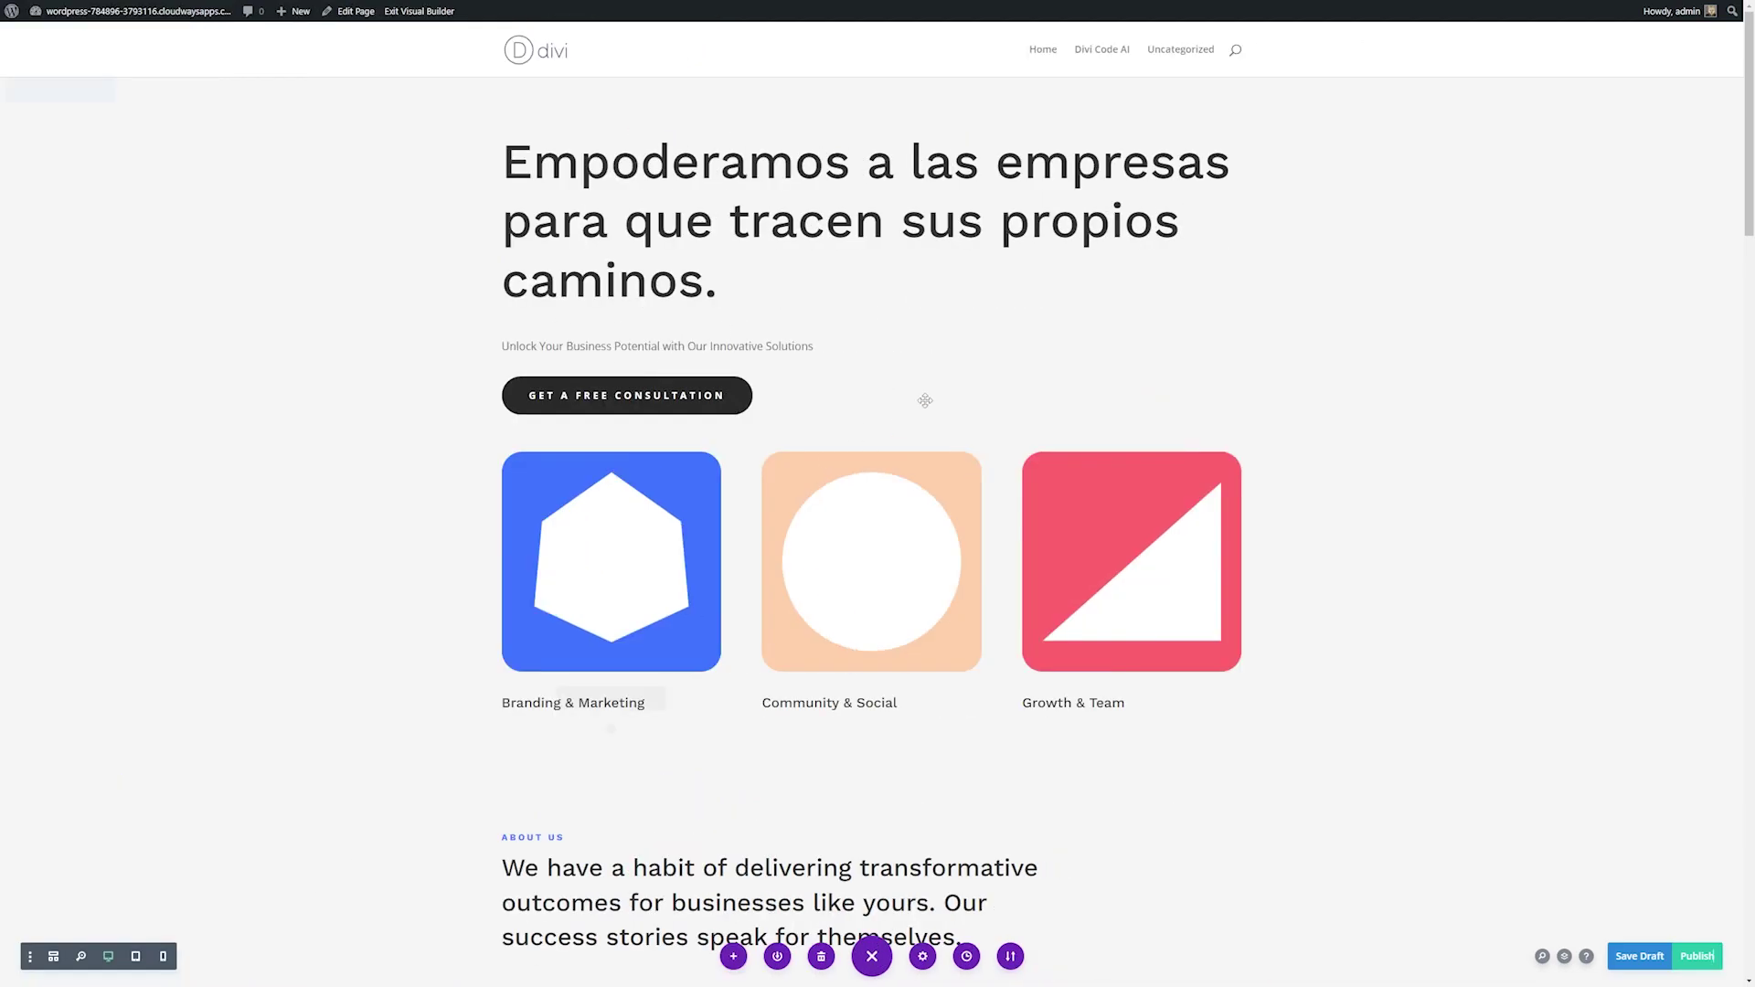
{"action": "left_click", "coordinate": [779, 315]}
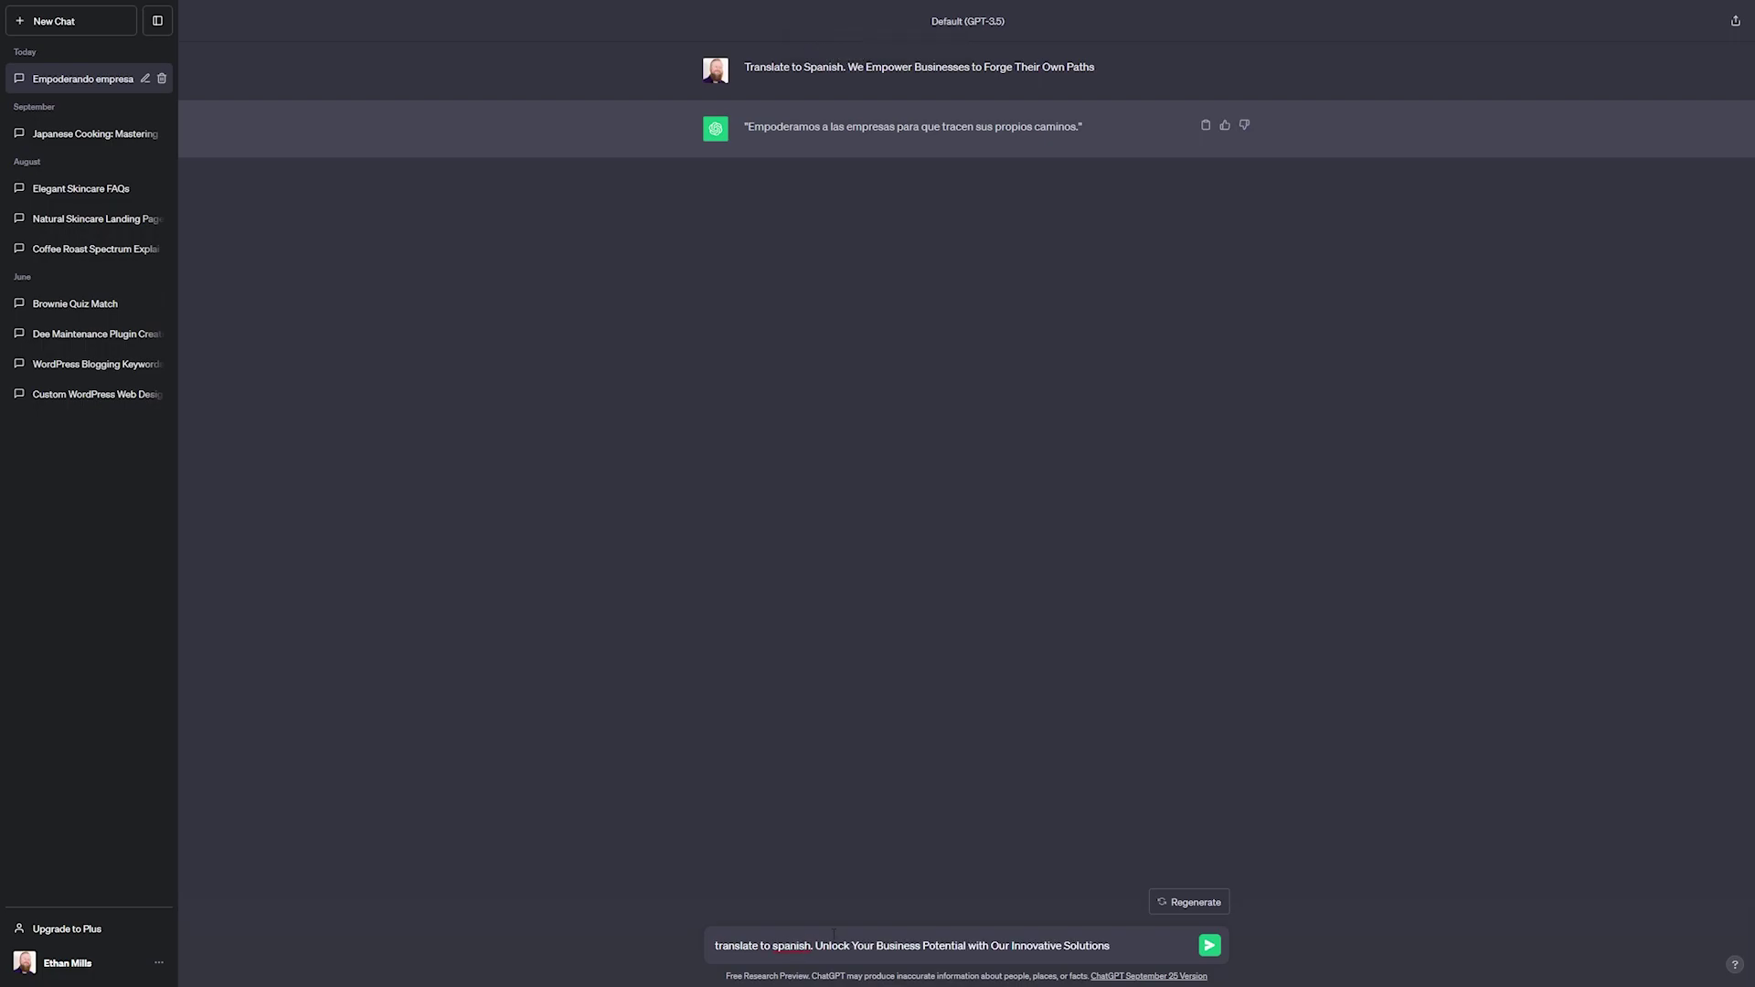
- Send the subtitle translation request and copy the Spanish reply from ChatGPT
{"action": "key", "text": "Return"}
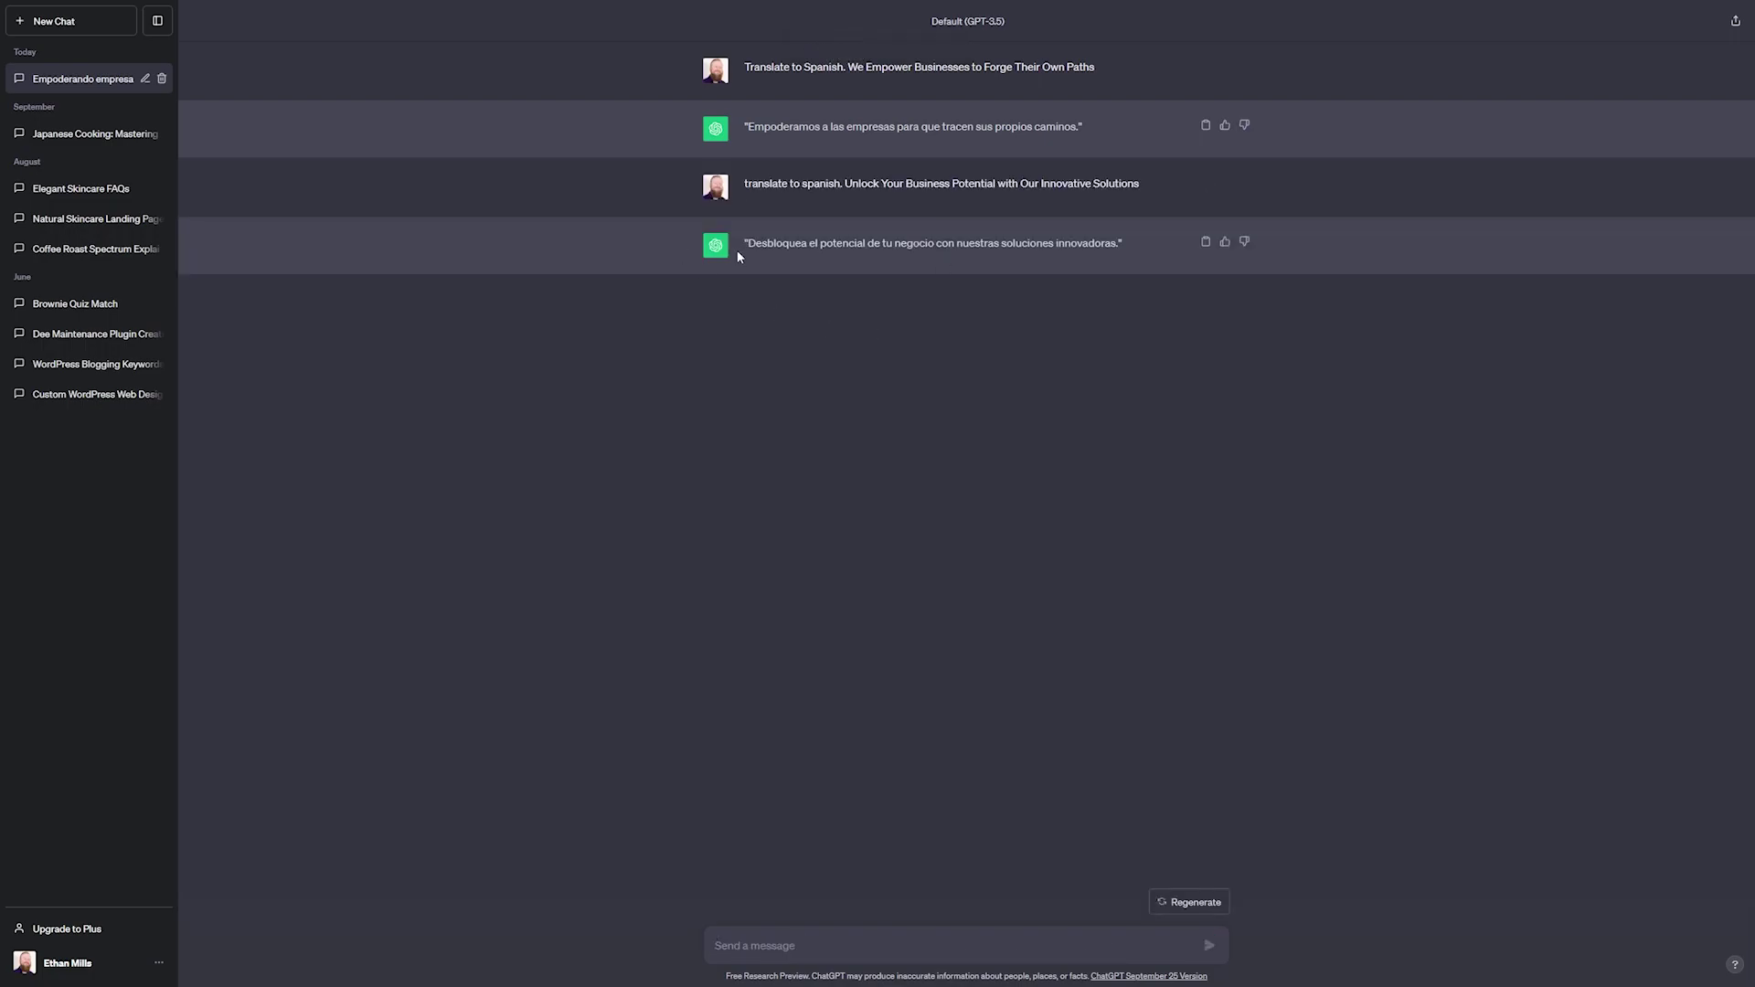
{"action": "left_click_drag", "start_coordinate": [744, 243], "coordinate": [1054, 243]}
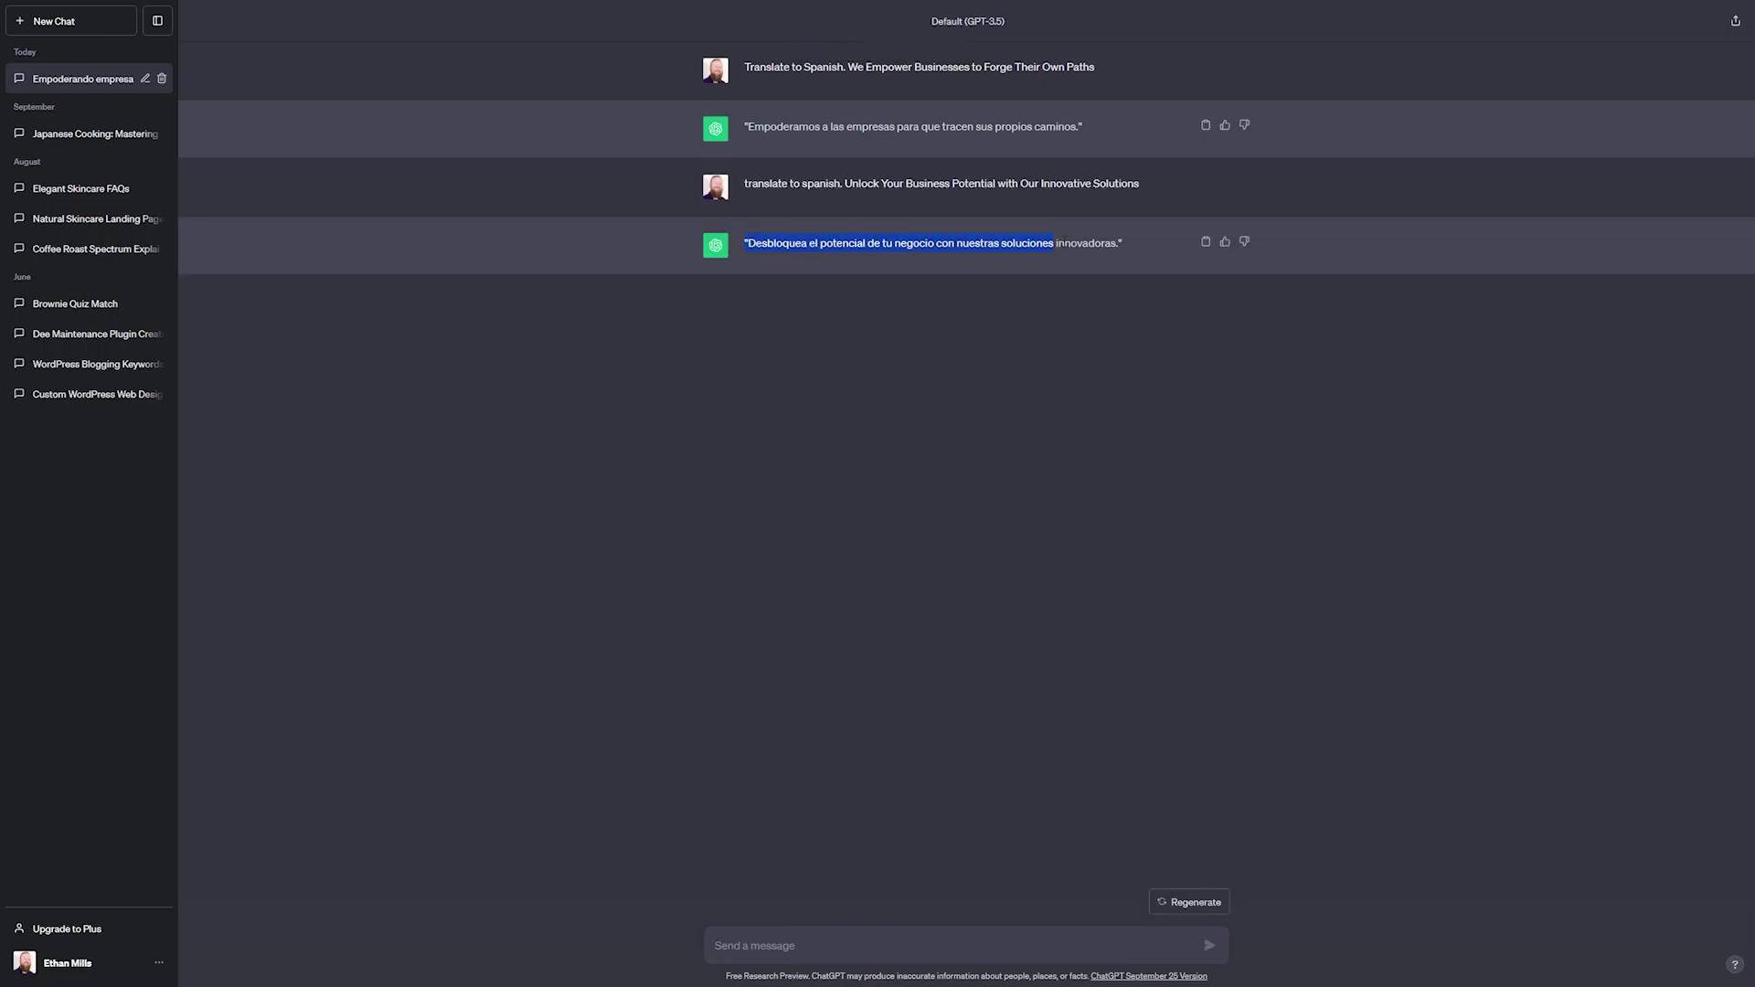
{"action": "right_click", "coordinate": [1124, 250]}
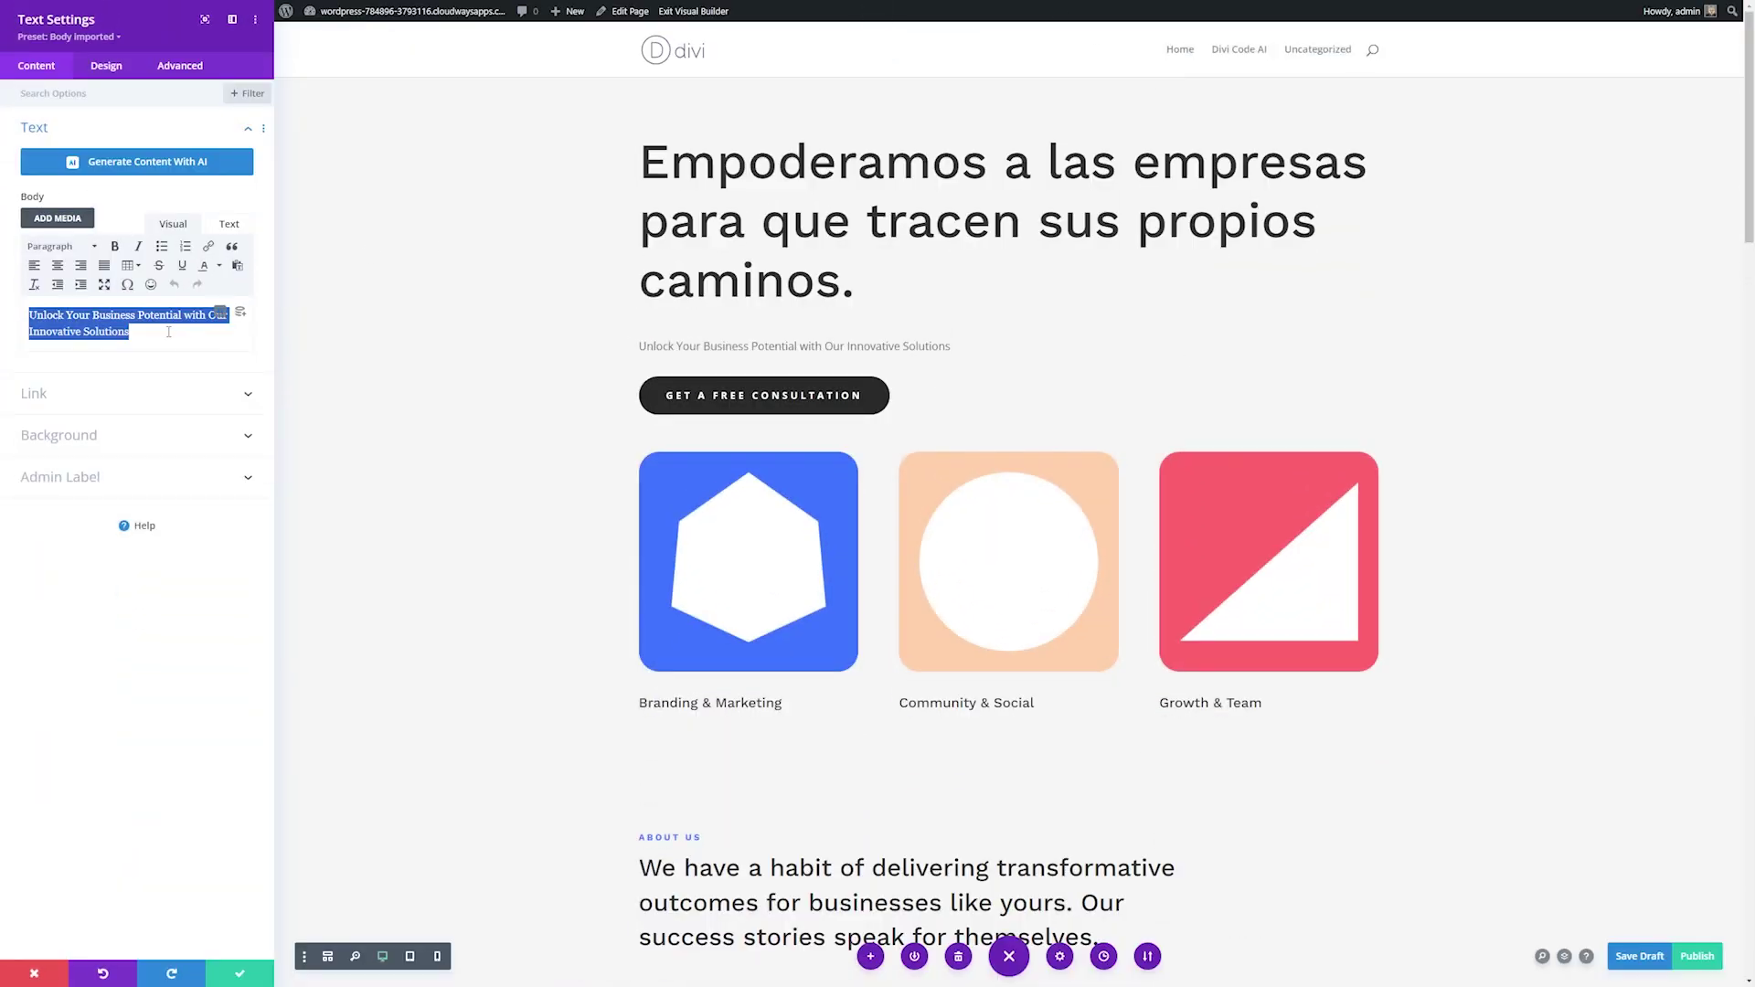
- Paste 'Desbloquea el potencial de tu negocio con nuestras soluciones innovadoras.' over the subtitle and close its settings
{"action": "type", "text": "\"Desbloquea el potencial de tu negocio con nuestras soluciones innovadoras.\""}
{"action": "key", "text": "Escape"}
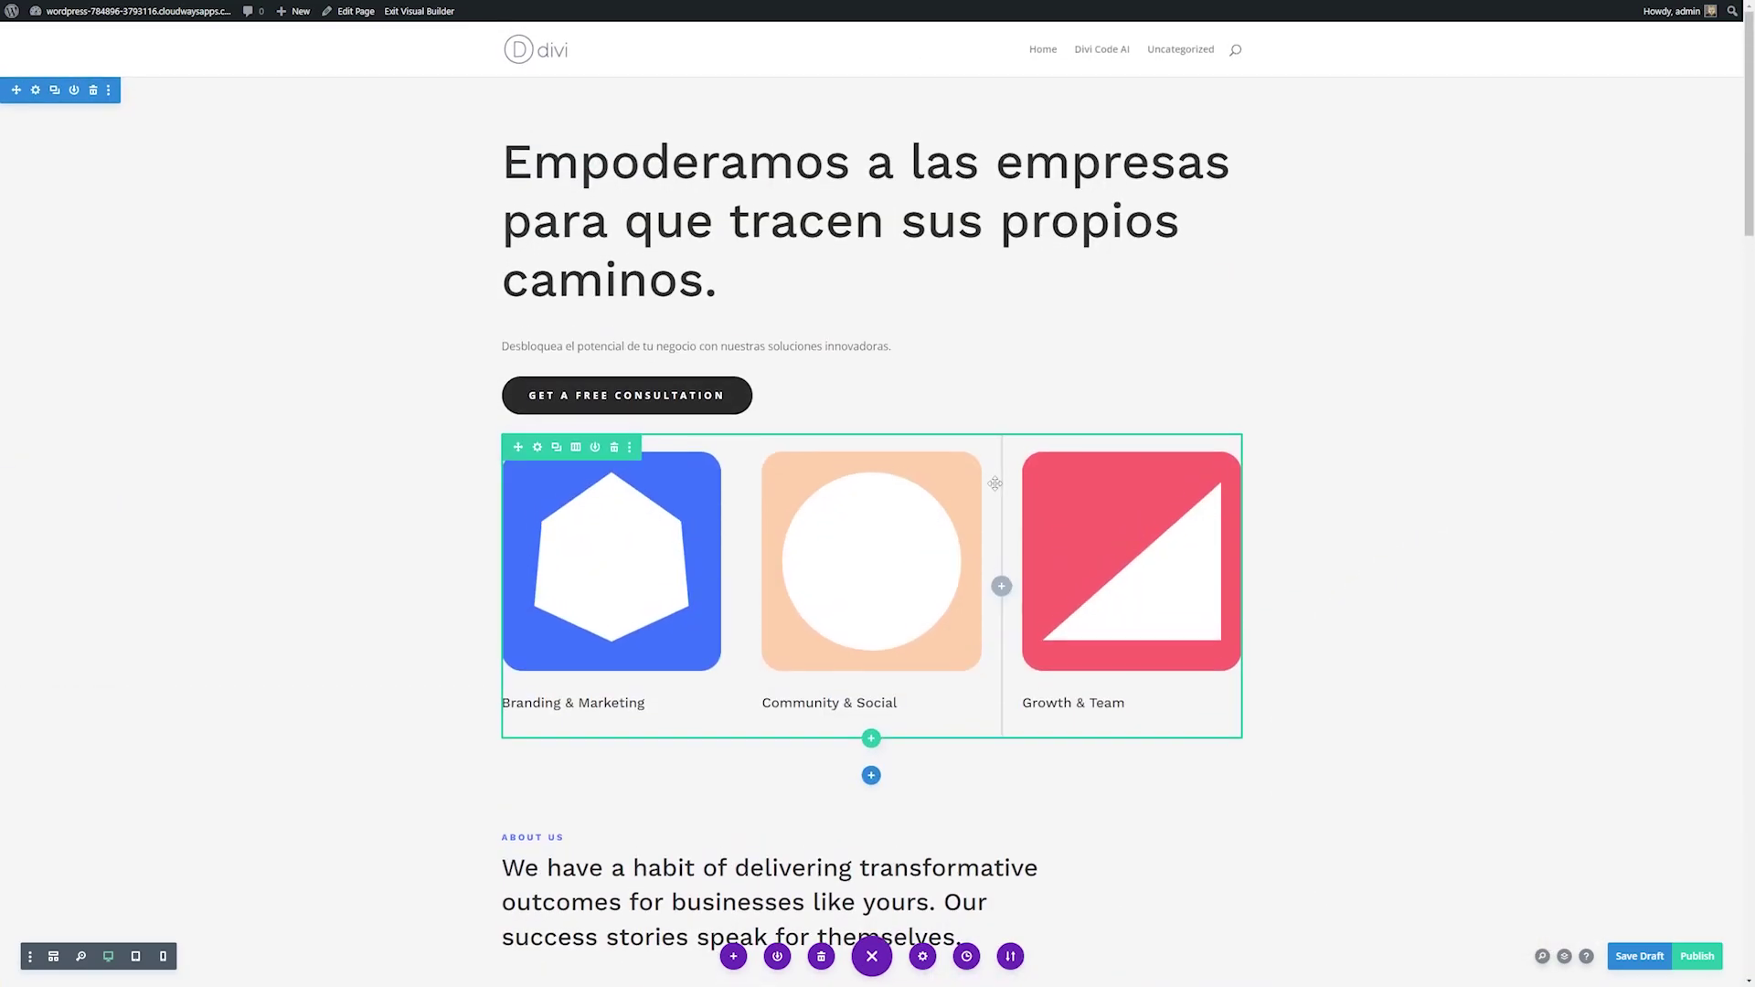
- Translate the About Us text to Spanish with Divi AI, now starting 'Tenemos la costumbre de brindar resultados transformadores...'
{"action": "scroll", "coordinate": [900, 489], "scroll_direction": "down", "scroll_amount": 5}
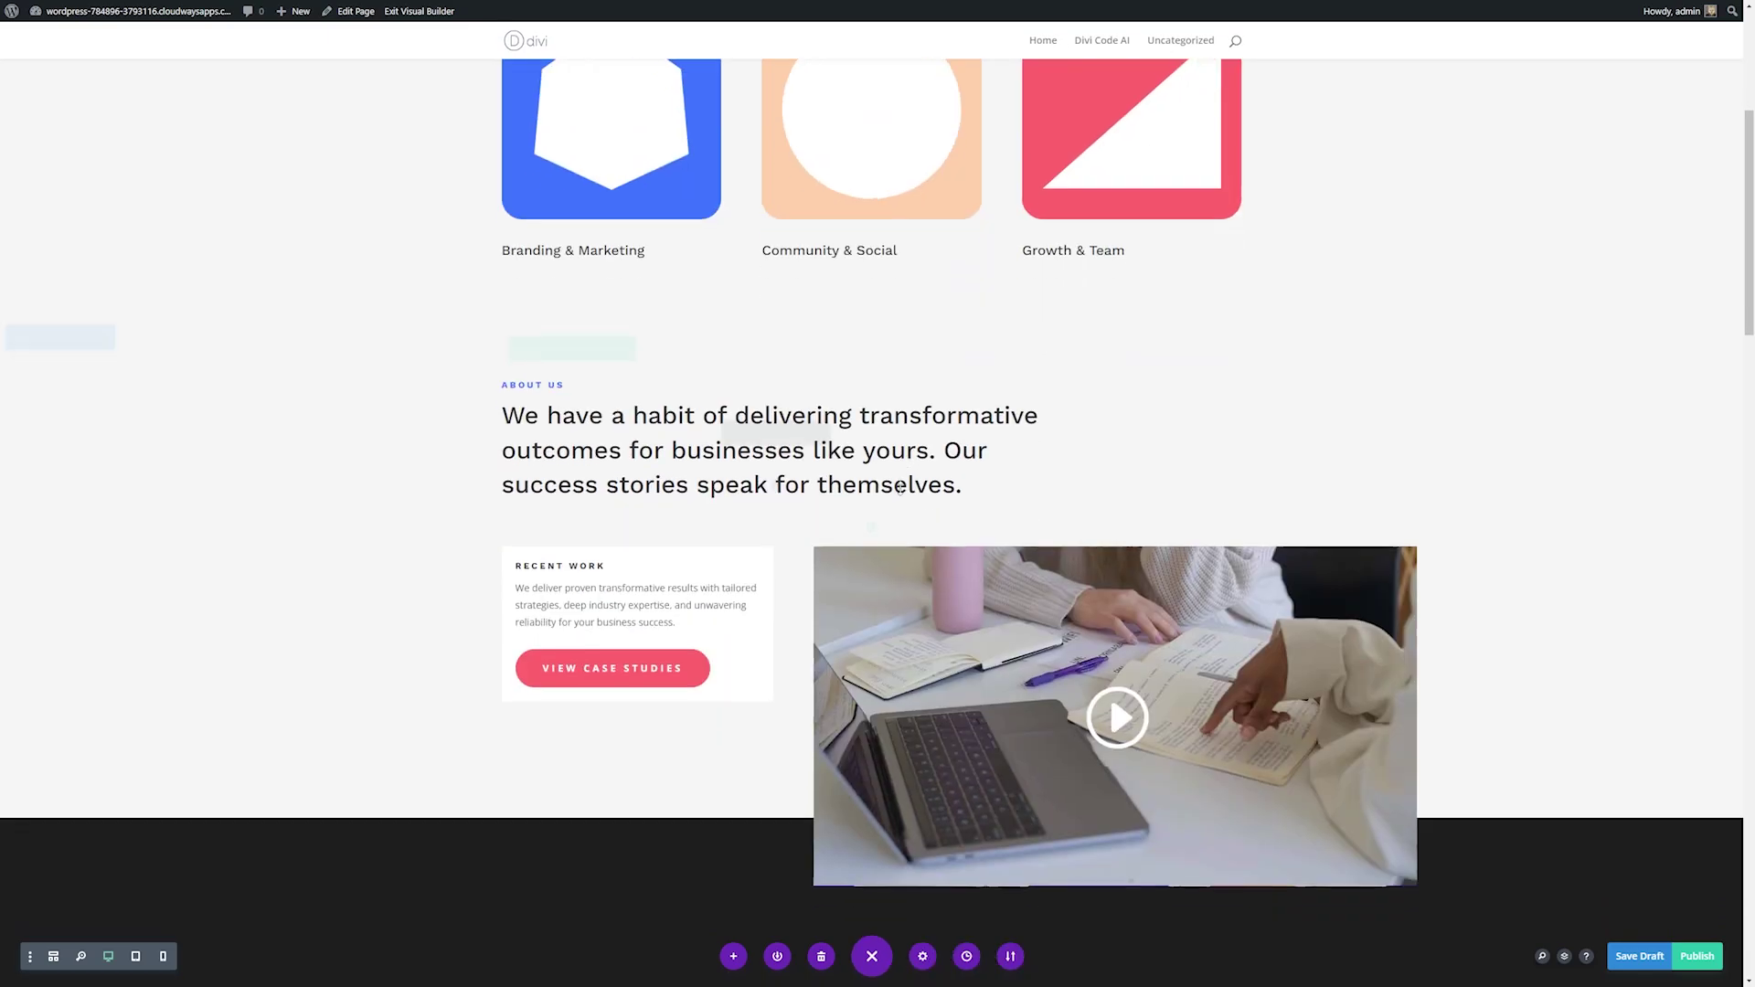
{"action": "scroll", "coordinate": [900, 489], "scroll_direction": "down", "scroll_amount": 1}
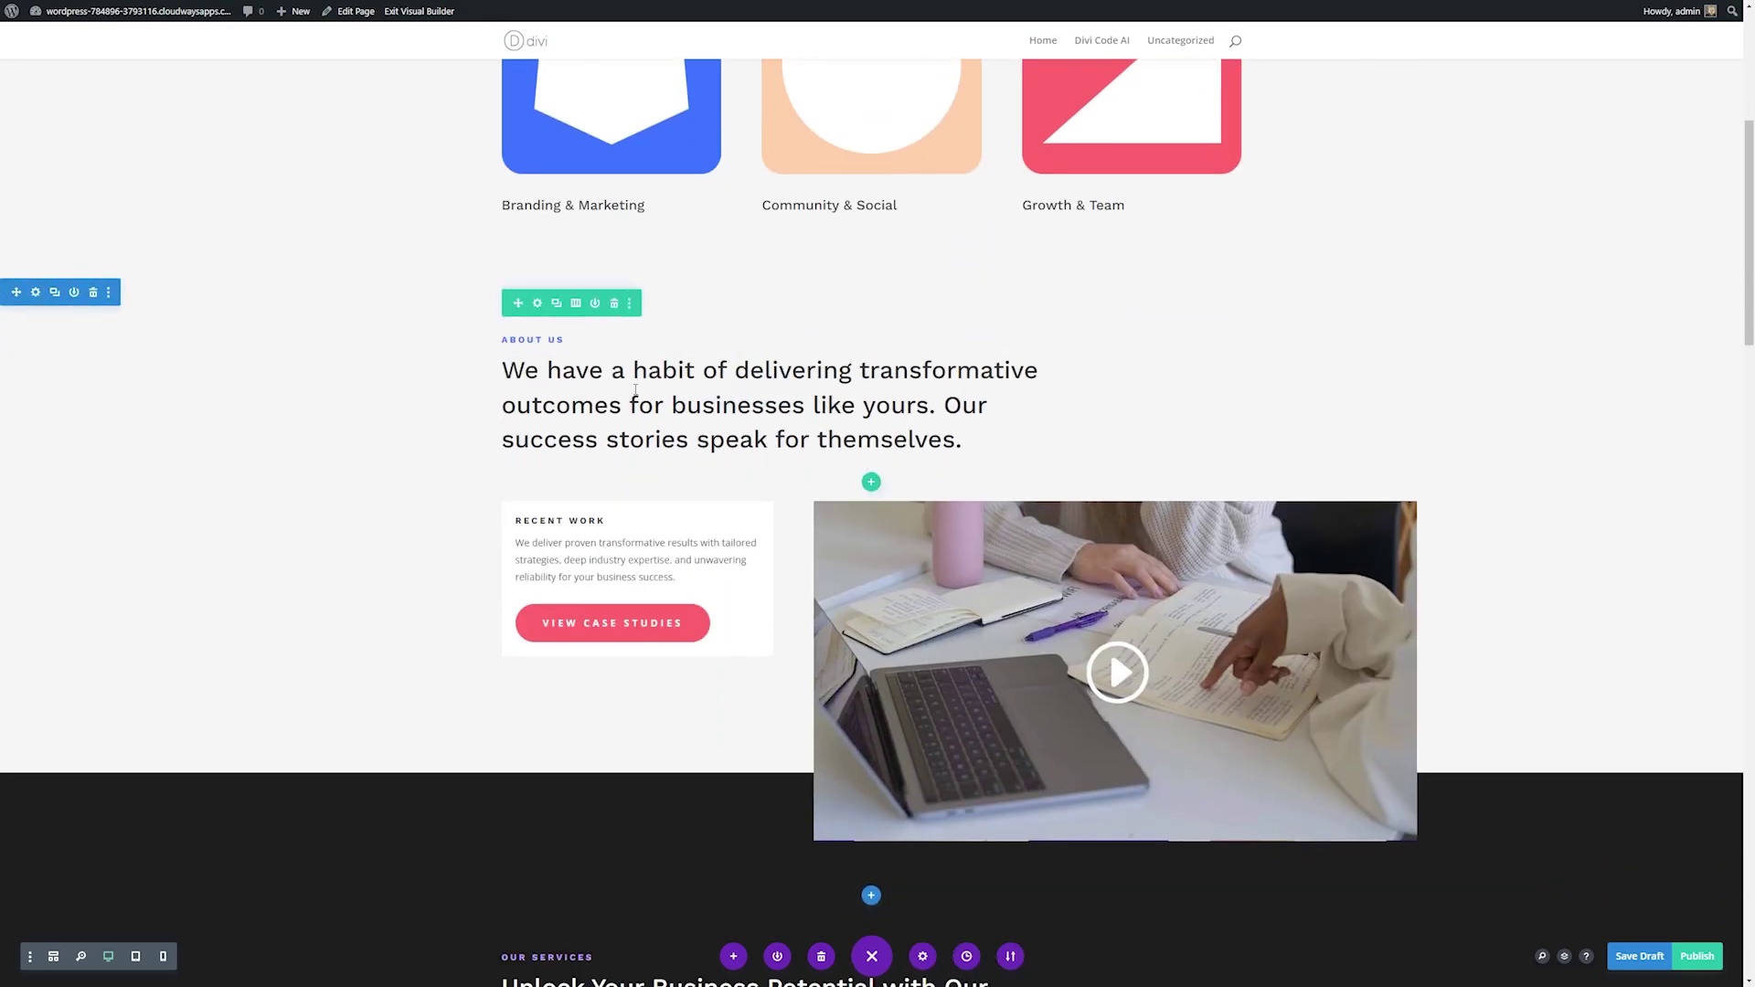
{"action": "left_click", "coordinate": [752, 391]}
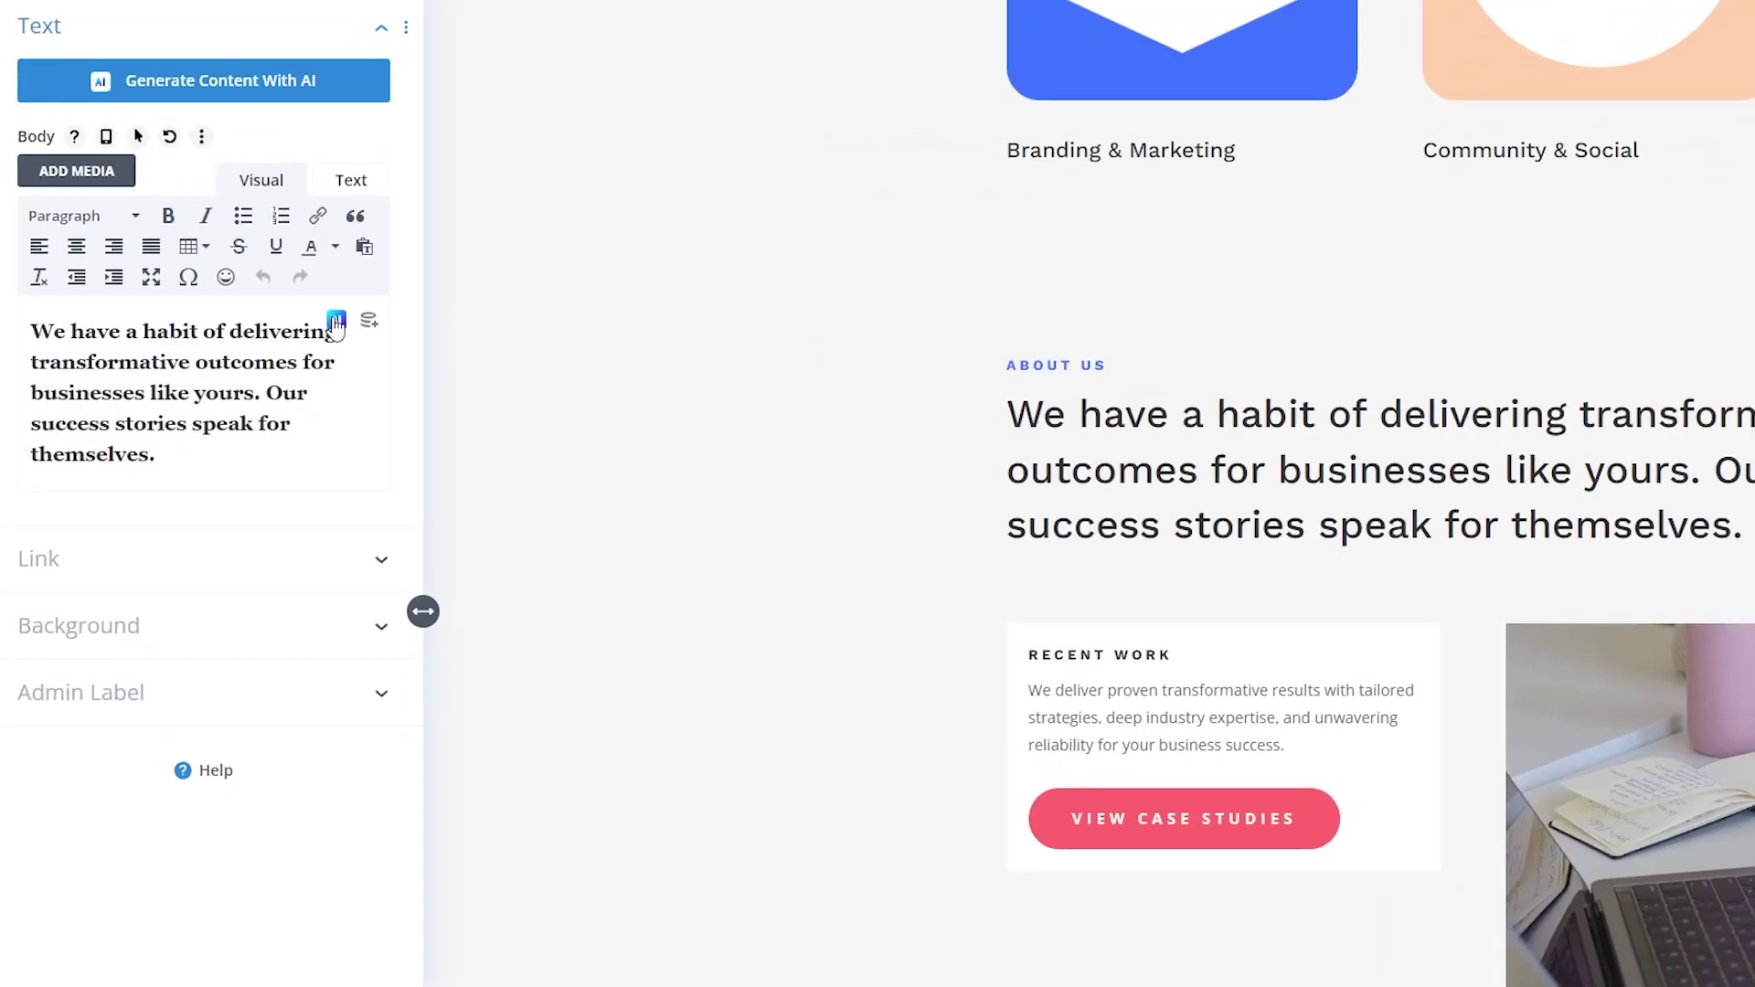
{"action": "left_click", "coordinate": [336, 322]}
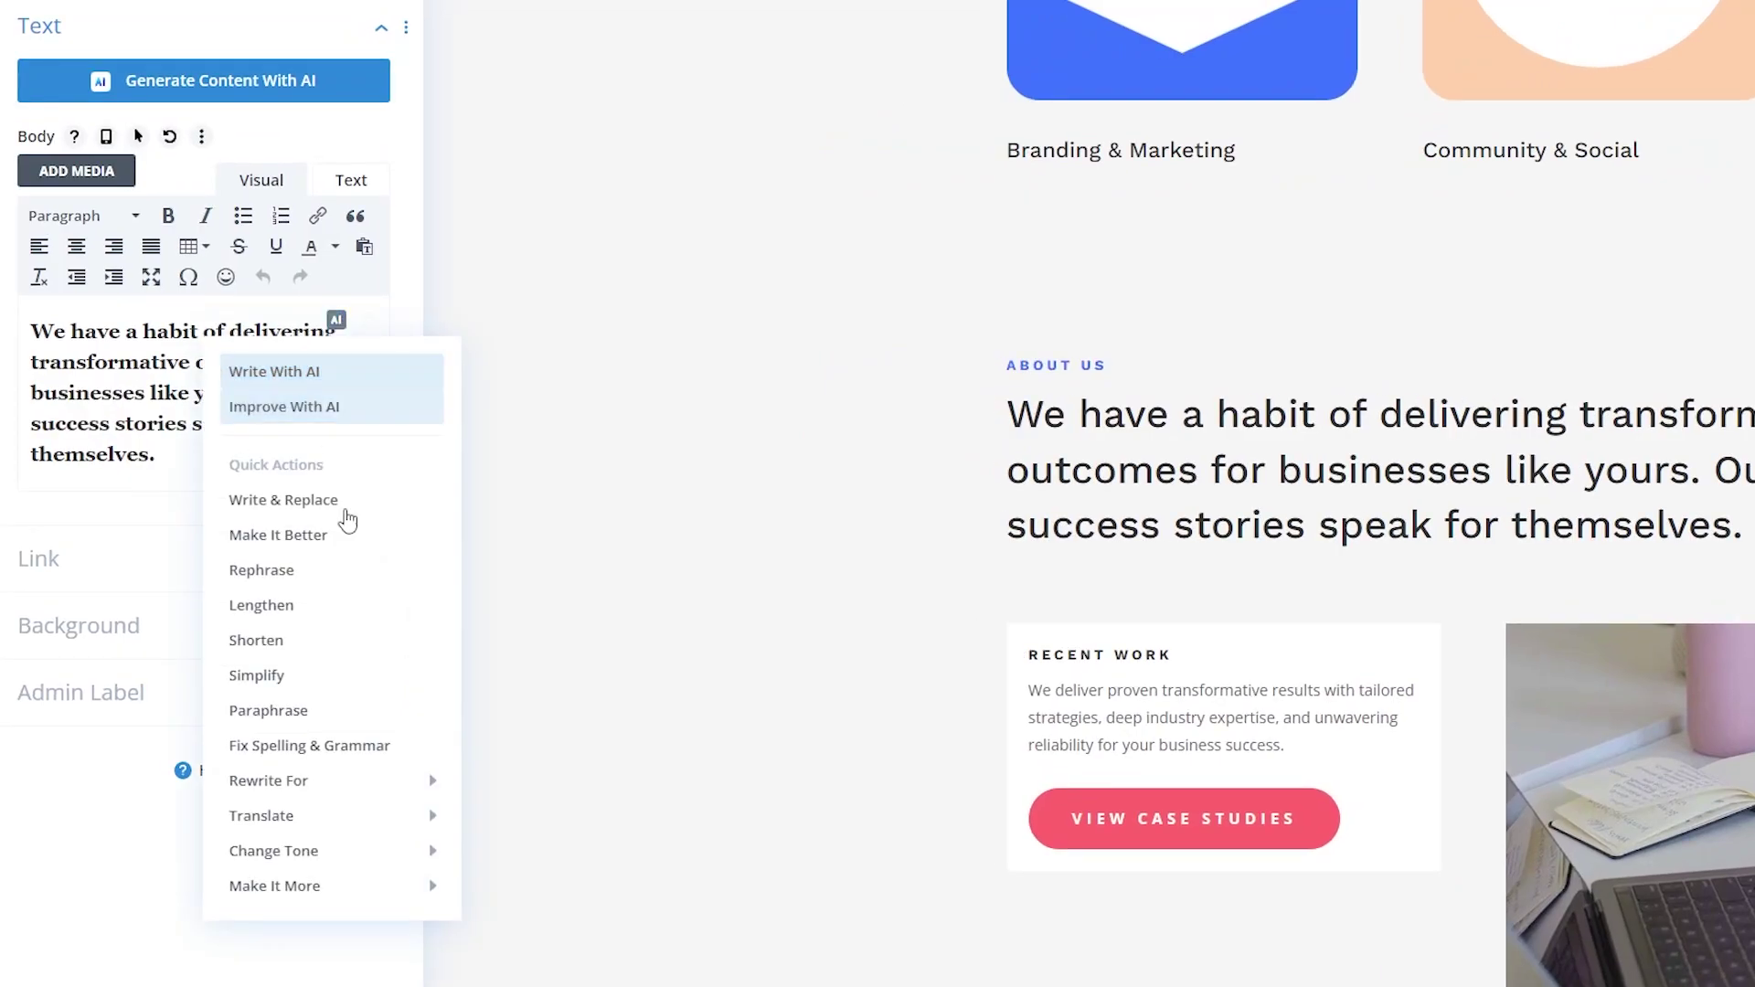
{"action": "mouse_move", "coordinate": [333, 815]}
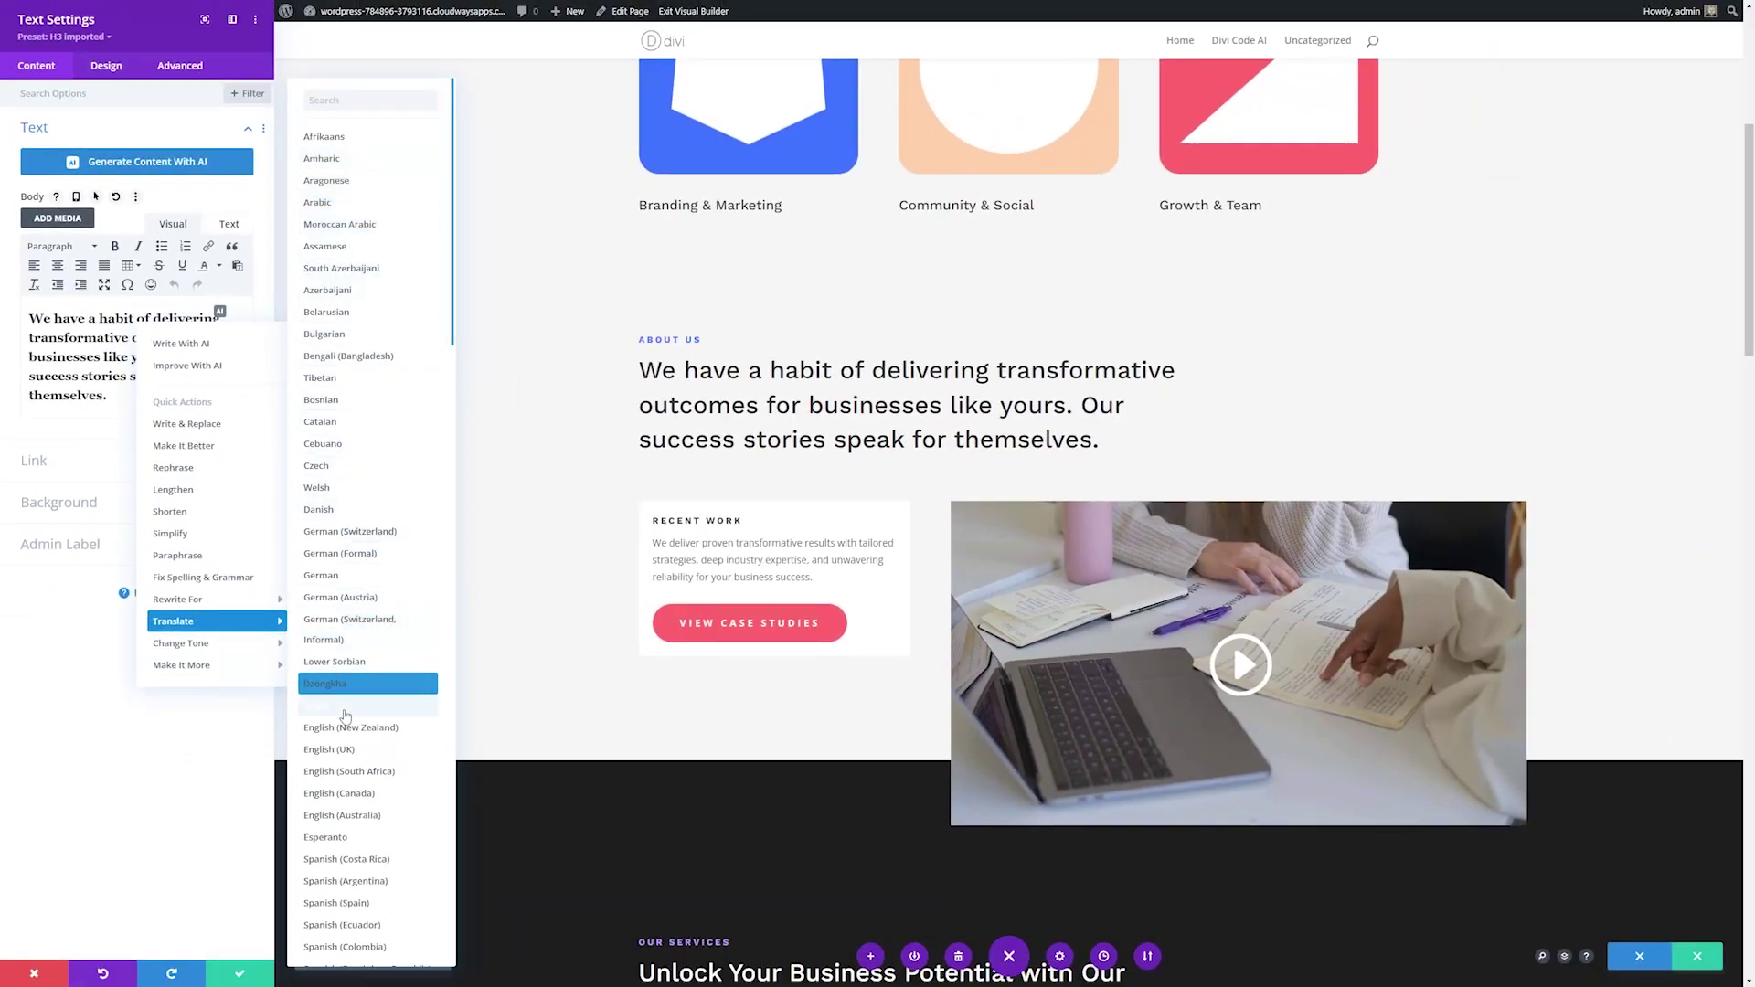
{"action": "scroll", "coordinate": [354, 891], "scroll_direction": "down", "scroll_amount": 2}
{"action": "scroll", "coordinate": [357, 887], "scroll_direction": "down", "scroll_amount": 3}
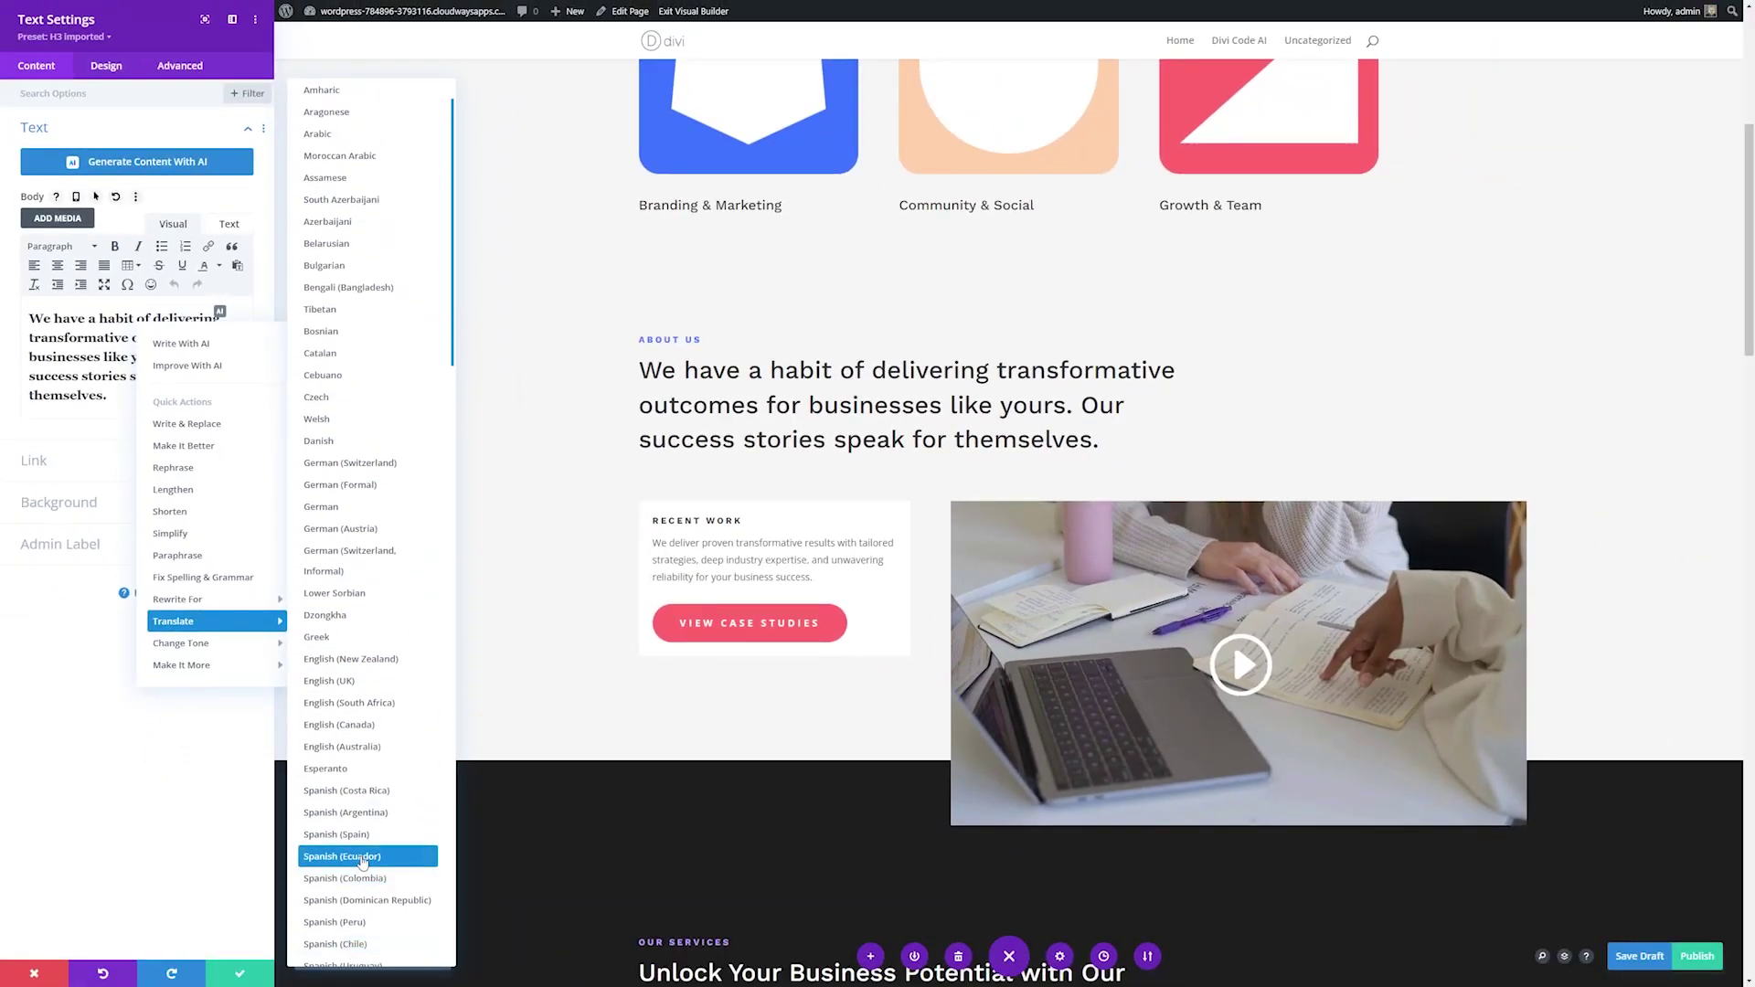
{"action": "left_click", "coordinate": [356, 891]}
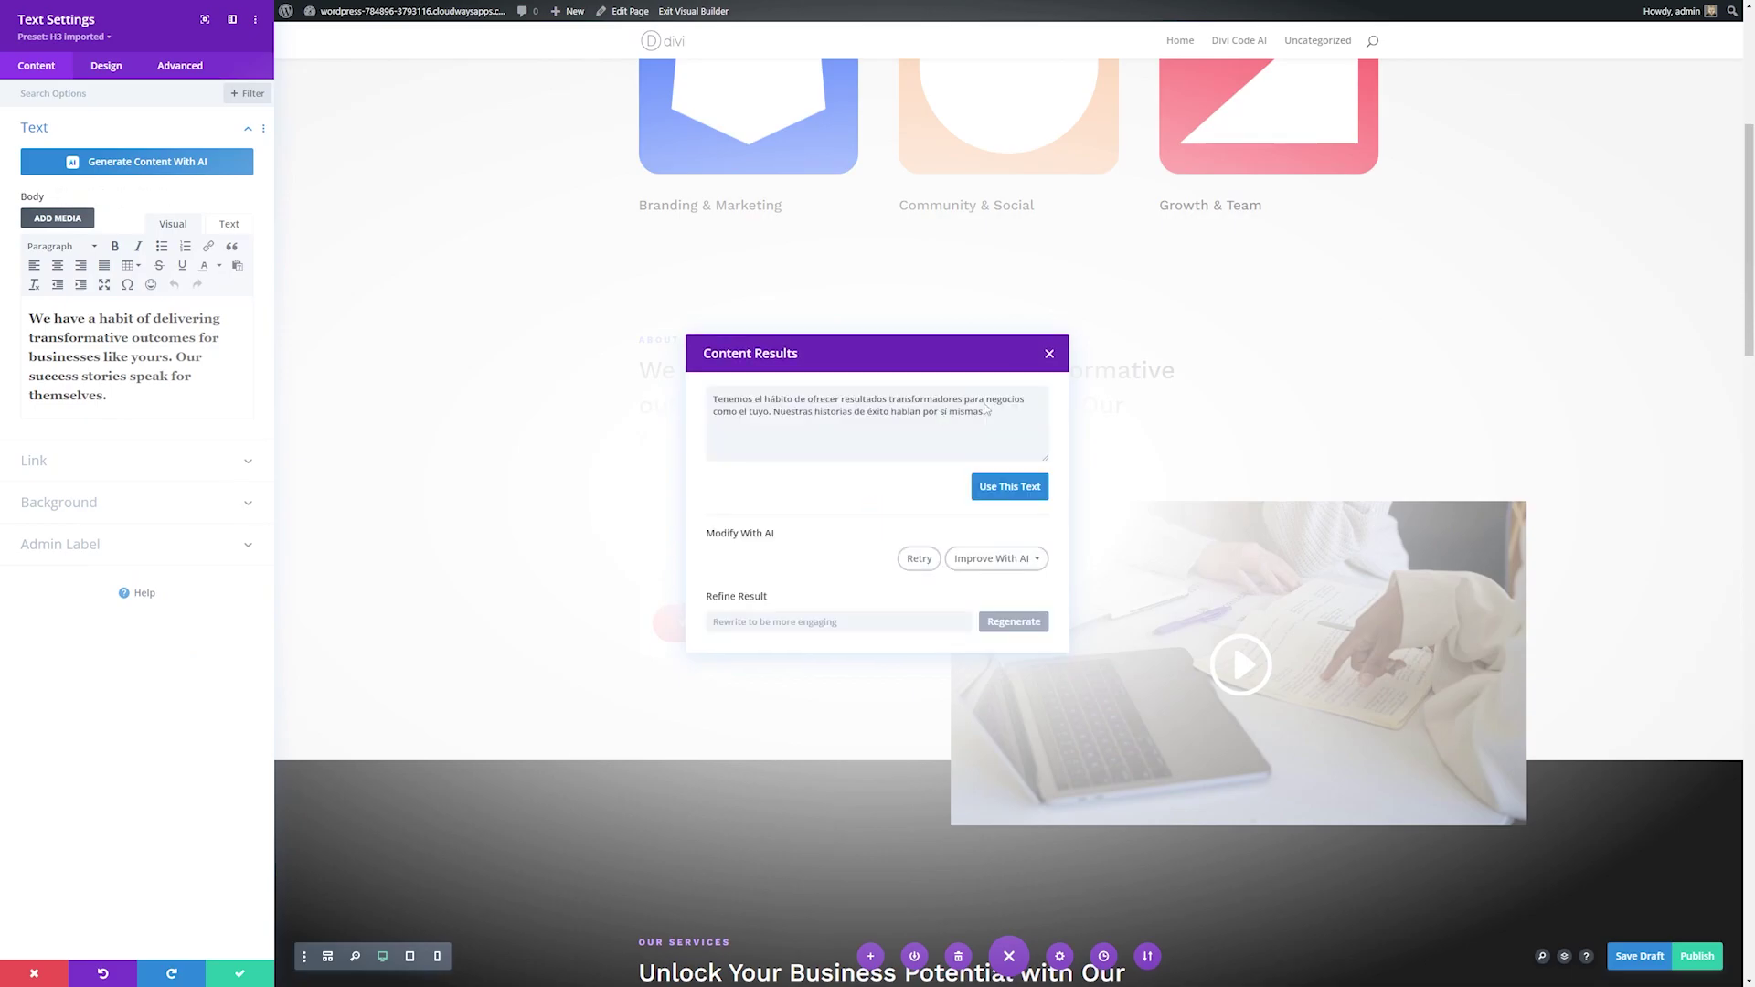
{"action": "left_click", "coordinate": [1009, 486]}
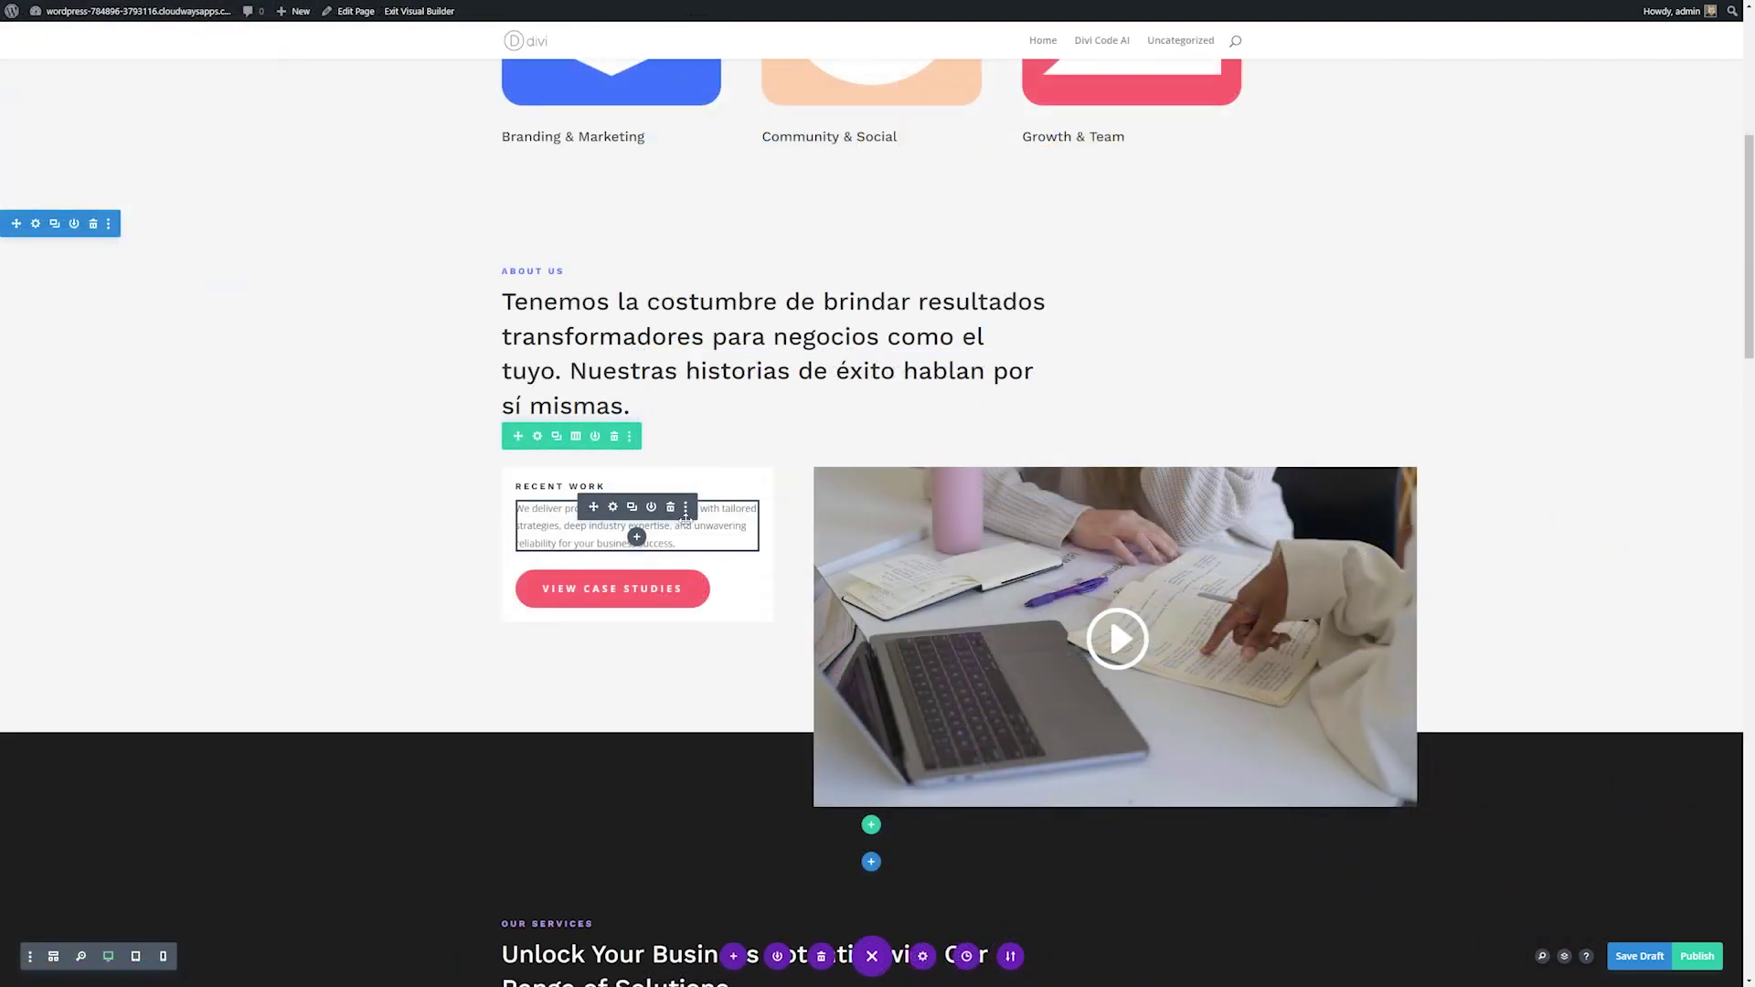
- Translate the Change Management card description into Spanish with Divi AI and apply it
{"action": "scroll", "coordinate": [676, 548], "scroll_direction": "down", "scroll_amount": 5}
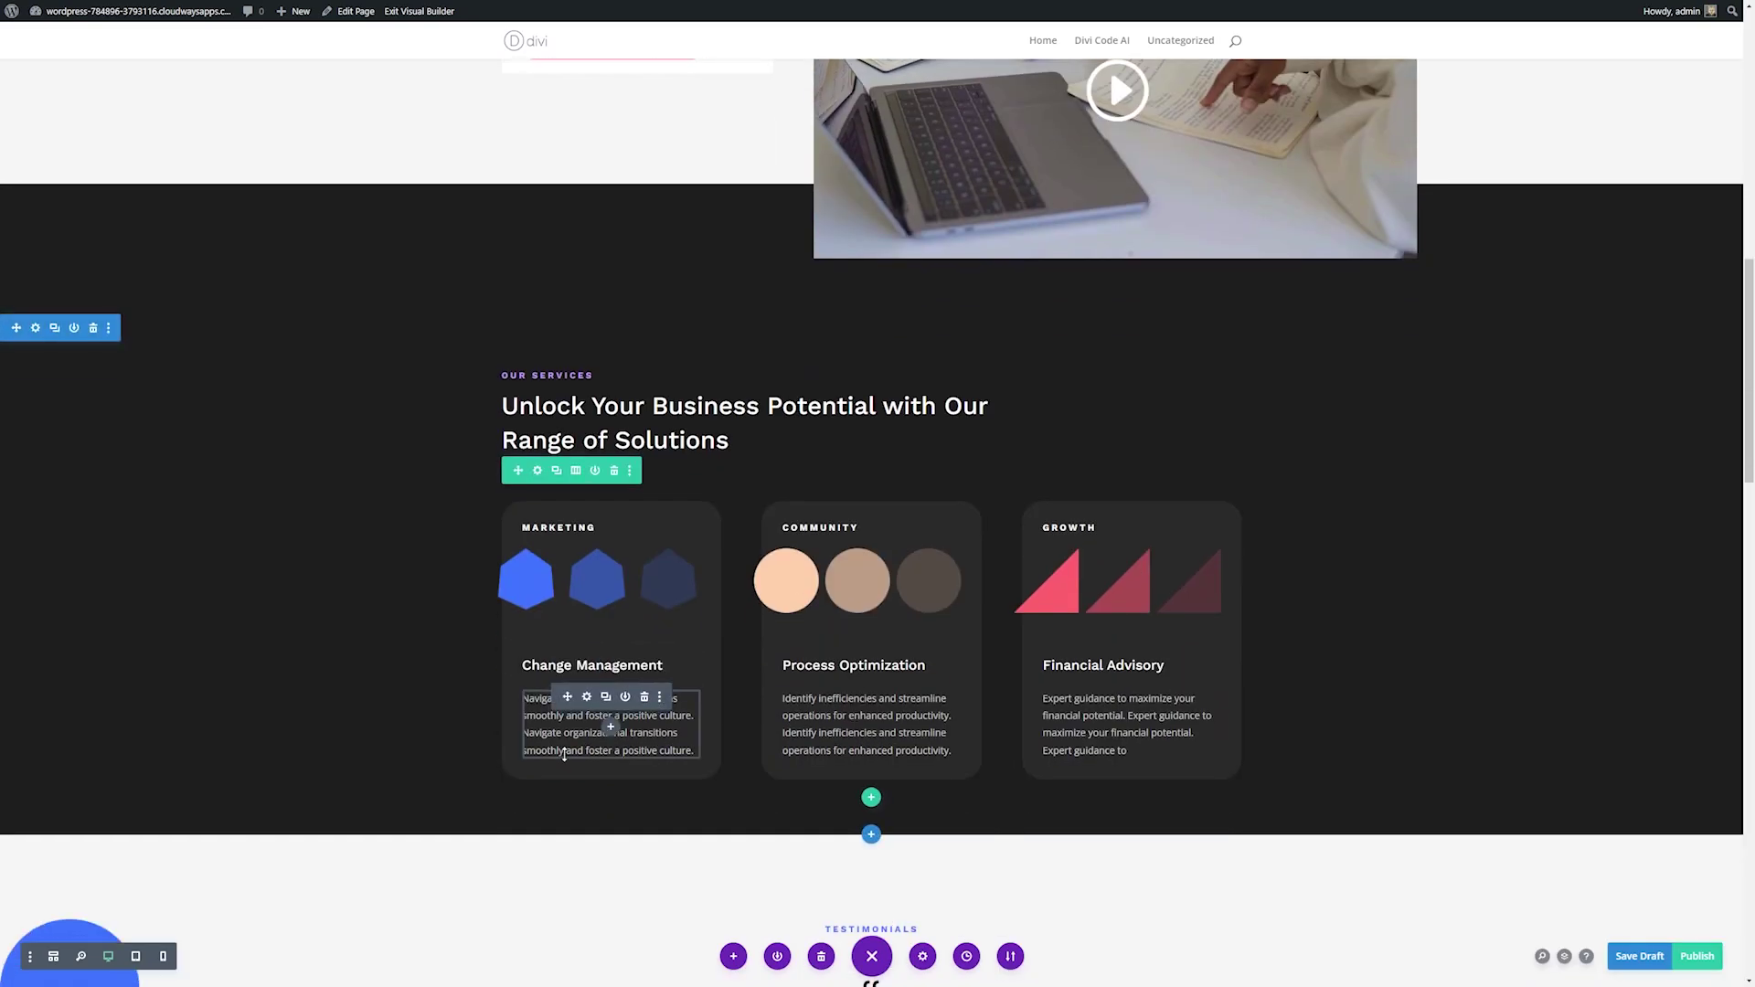
{"action": "left_click", "coordinate": [587, 698]}
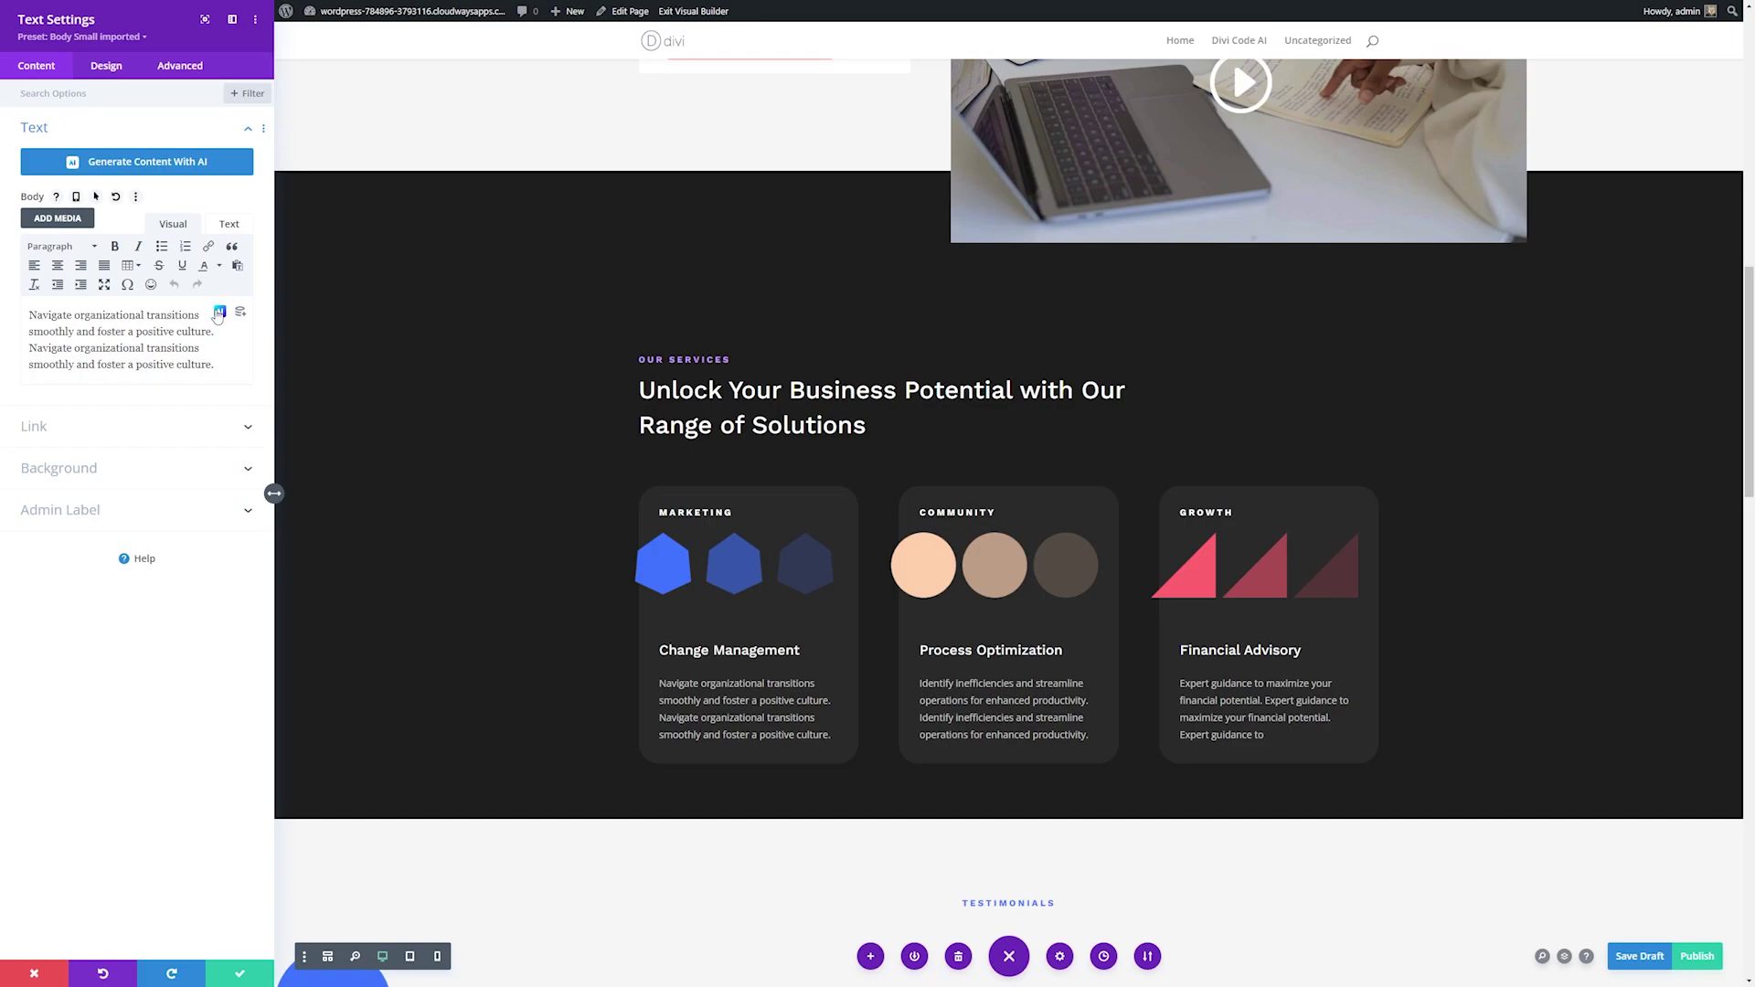
{"action": "left_click", "coordinate": [219, 314]}
{"action": "mouse_move", "coordinate": [173, 620]}
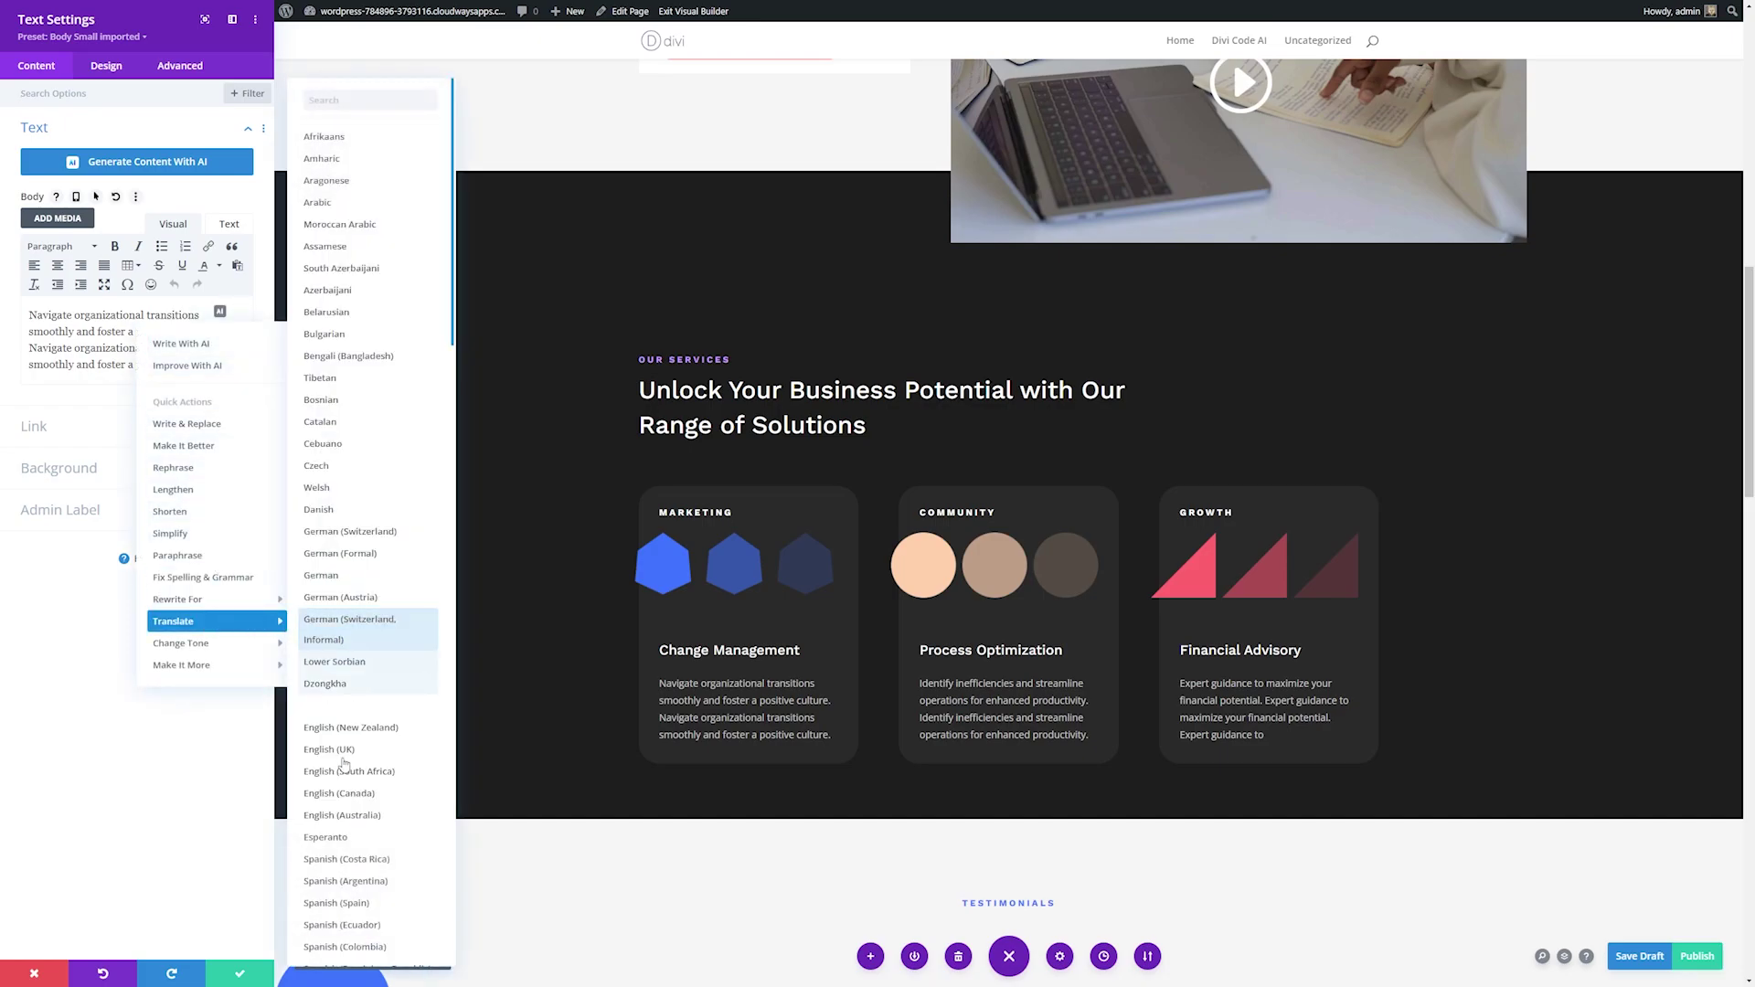
{"action": "scroll", "coordinate": [356, 823], "scroll_direction": "down", "scroll_amount": 3}
{"action": "left_click", "coordinate": [351, 894]}
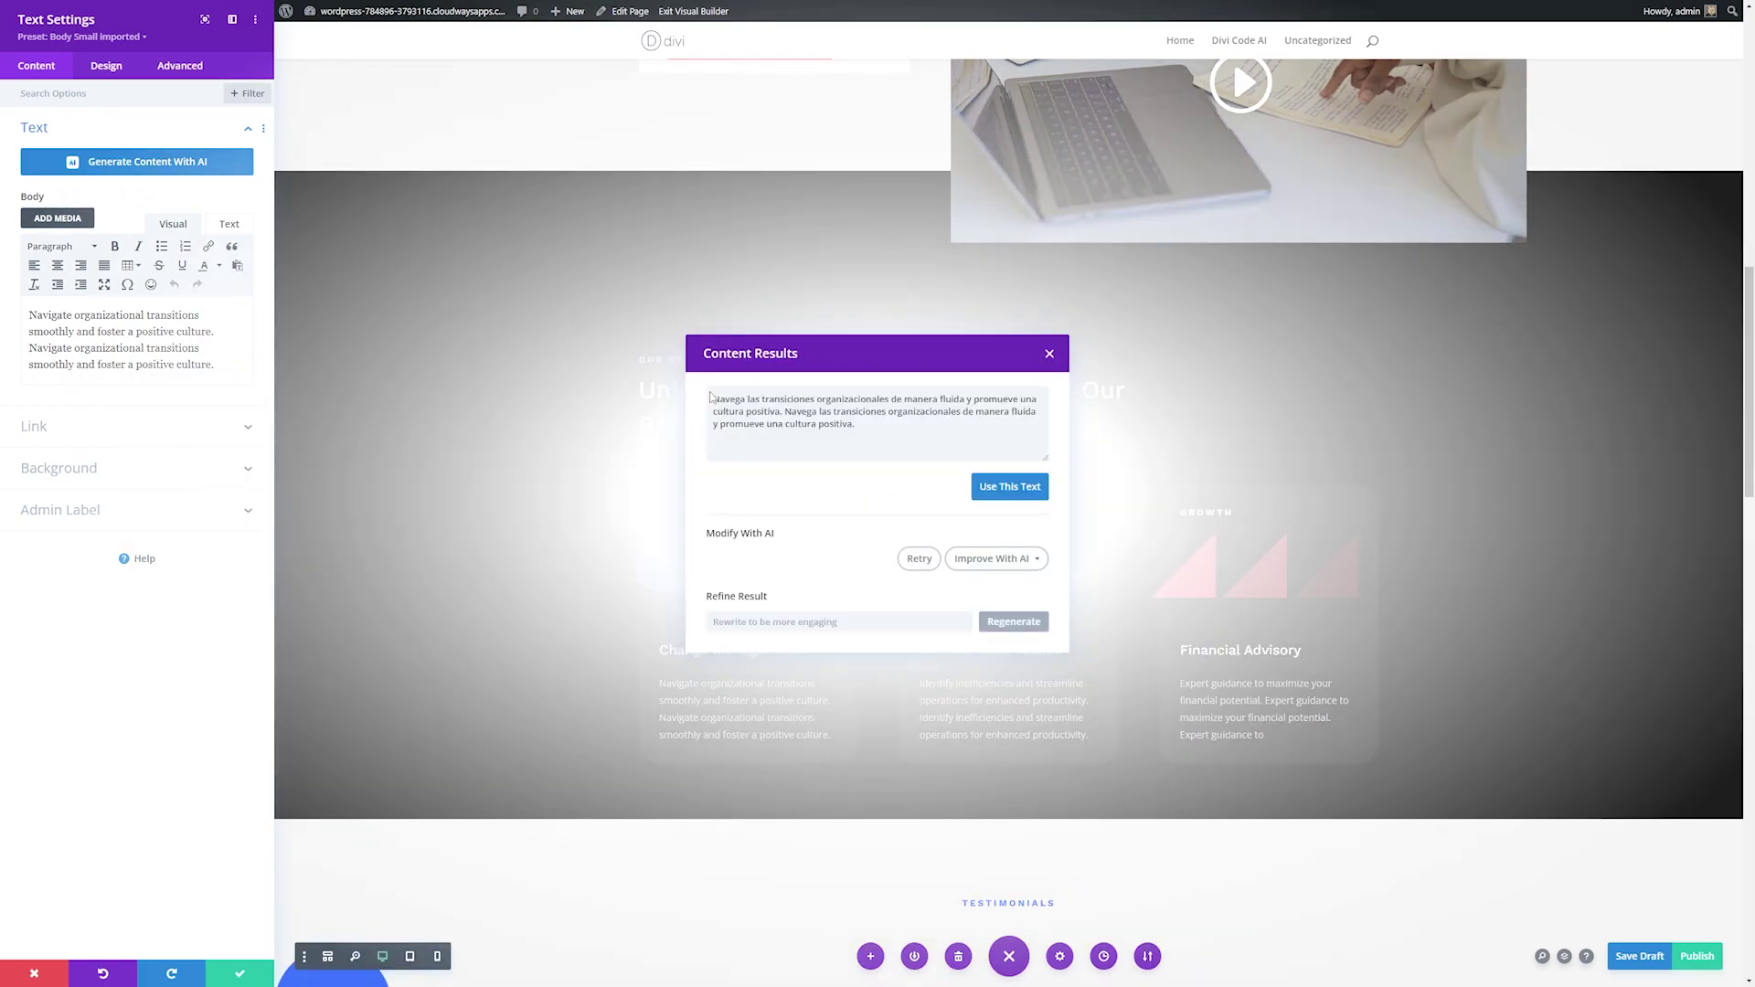
{"action": "left_click", "coordinate": [1009, 487]}
{"action": "key", "text": "Escape"}
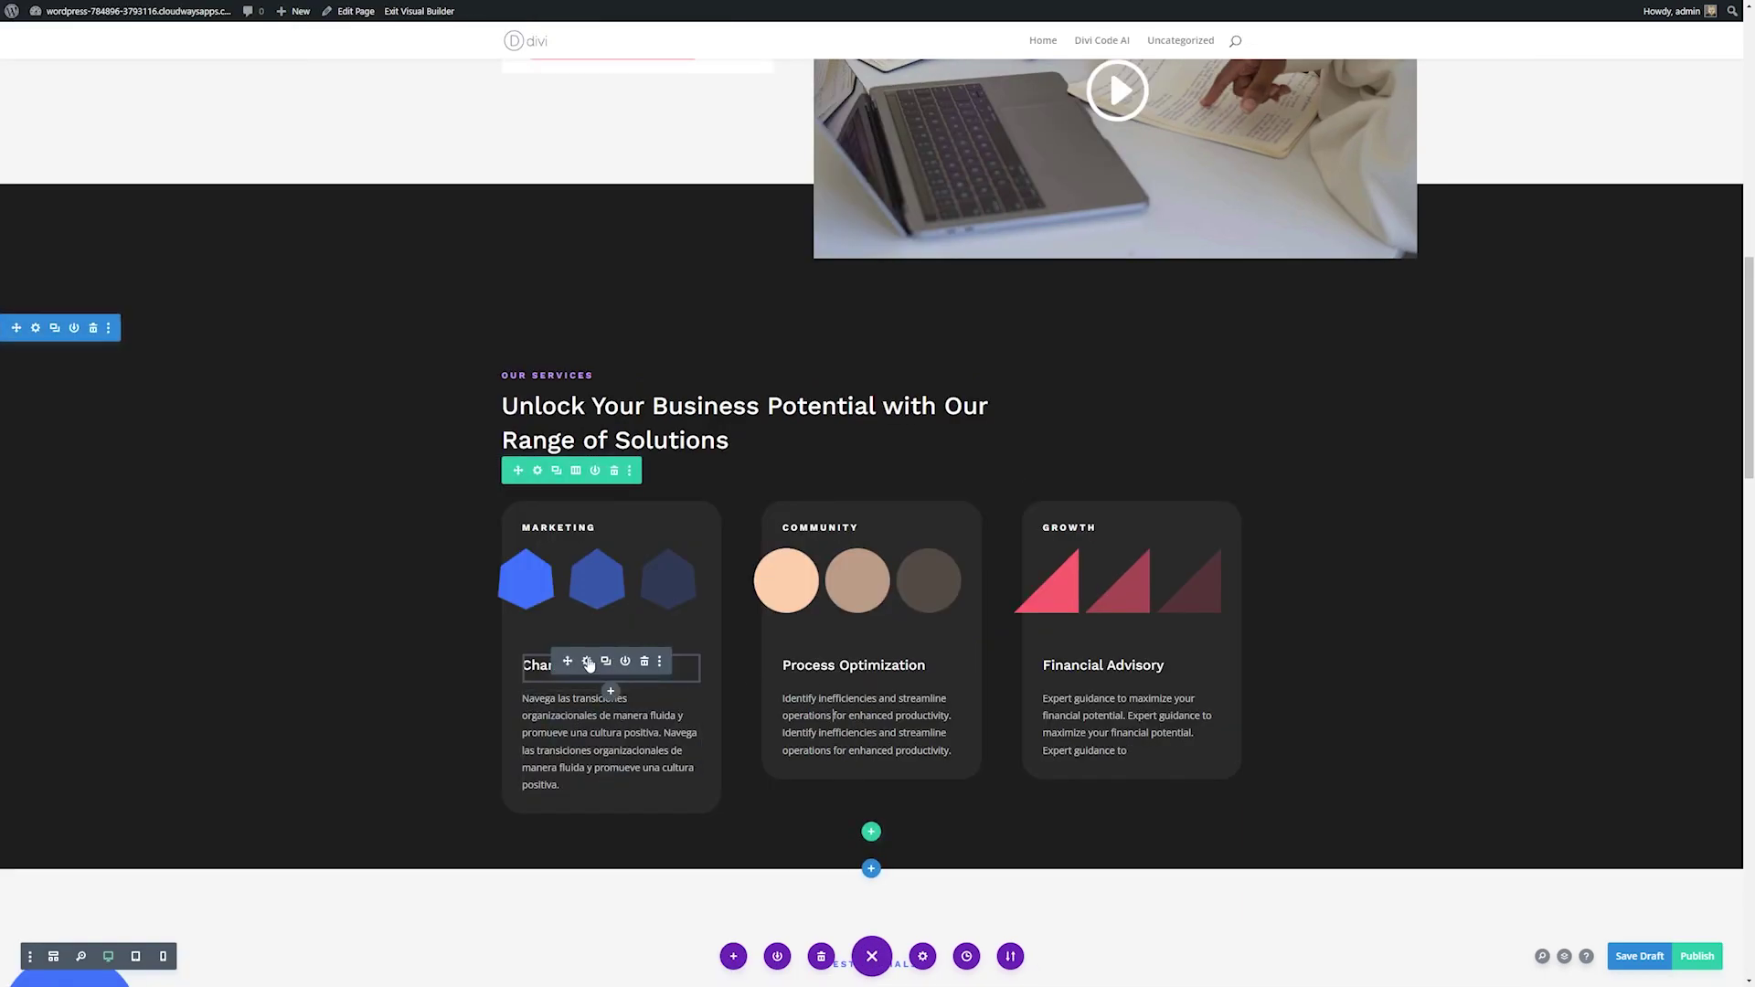
- Start a Divi AI Spanish translation of the Change Management title
{"action": "left_click", "coordinate": [588, 662]}
{"action": "left_click", "coordinate": [220, 311]}
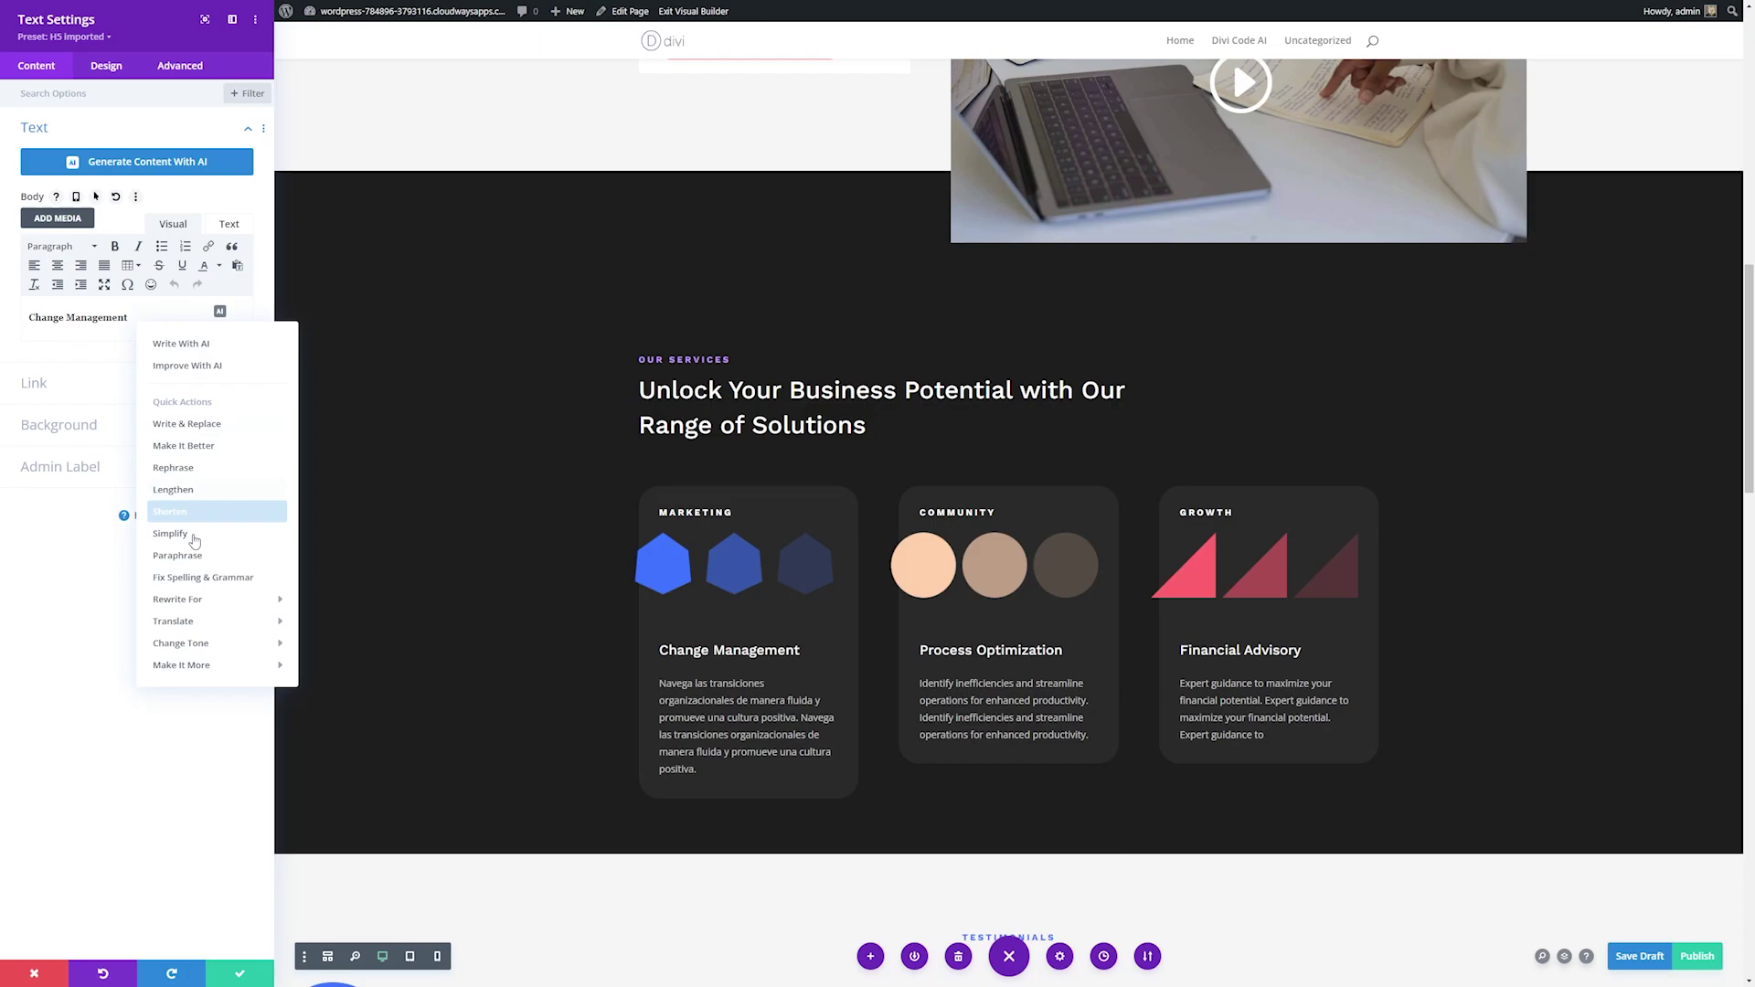
{"action": "mouse_move", "coordinate": [183, 620]}
{"action": "scroll", "coordinate": [366, 811], "scroll_direction": "down", "scroll_amount": 1}
{"action": "left_click", "coordinate": [369, 896]}
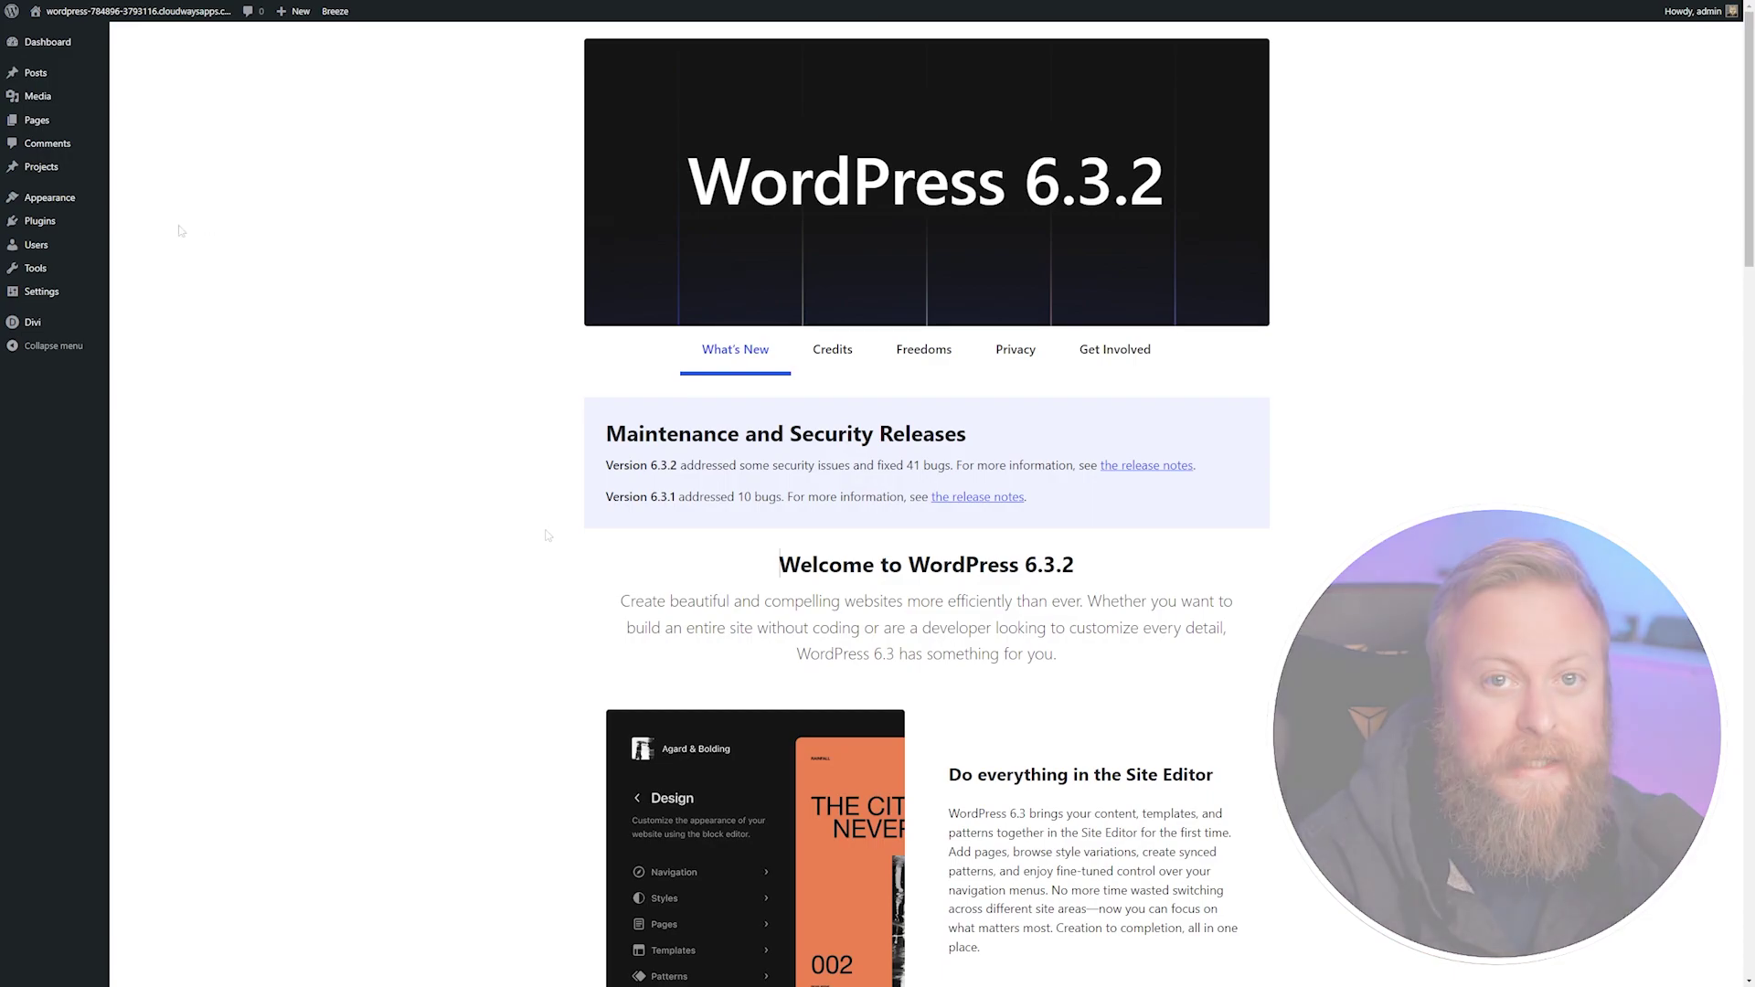
- Install and activate the GTranslate plugin found by searching 'gtranslate' under Plugins > Add New
{"action": "mouse_move", "coordinate": [68, 233]}
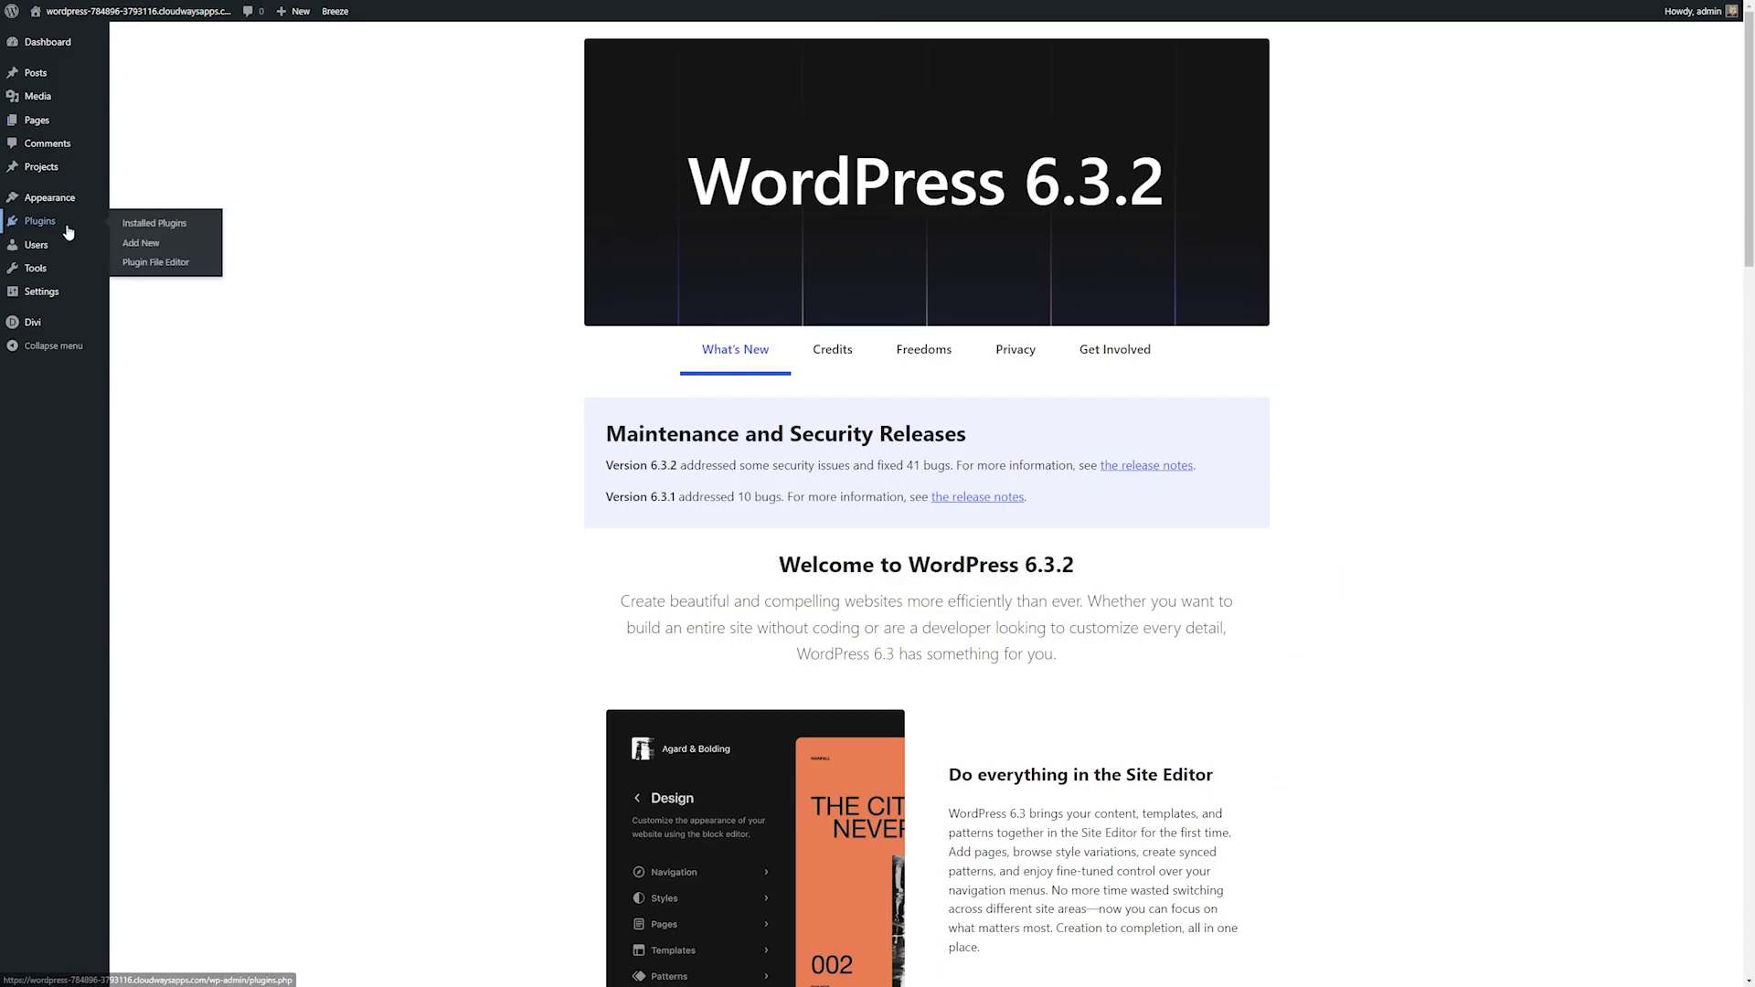
{"action": "left_click", "coordinate": [155, 244]}
{"action": "left_click", "coordinate": [1559, 77]}
{"action": "type", "text": "g"}
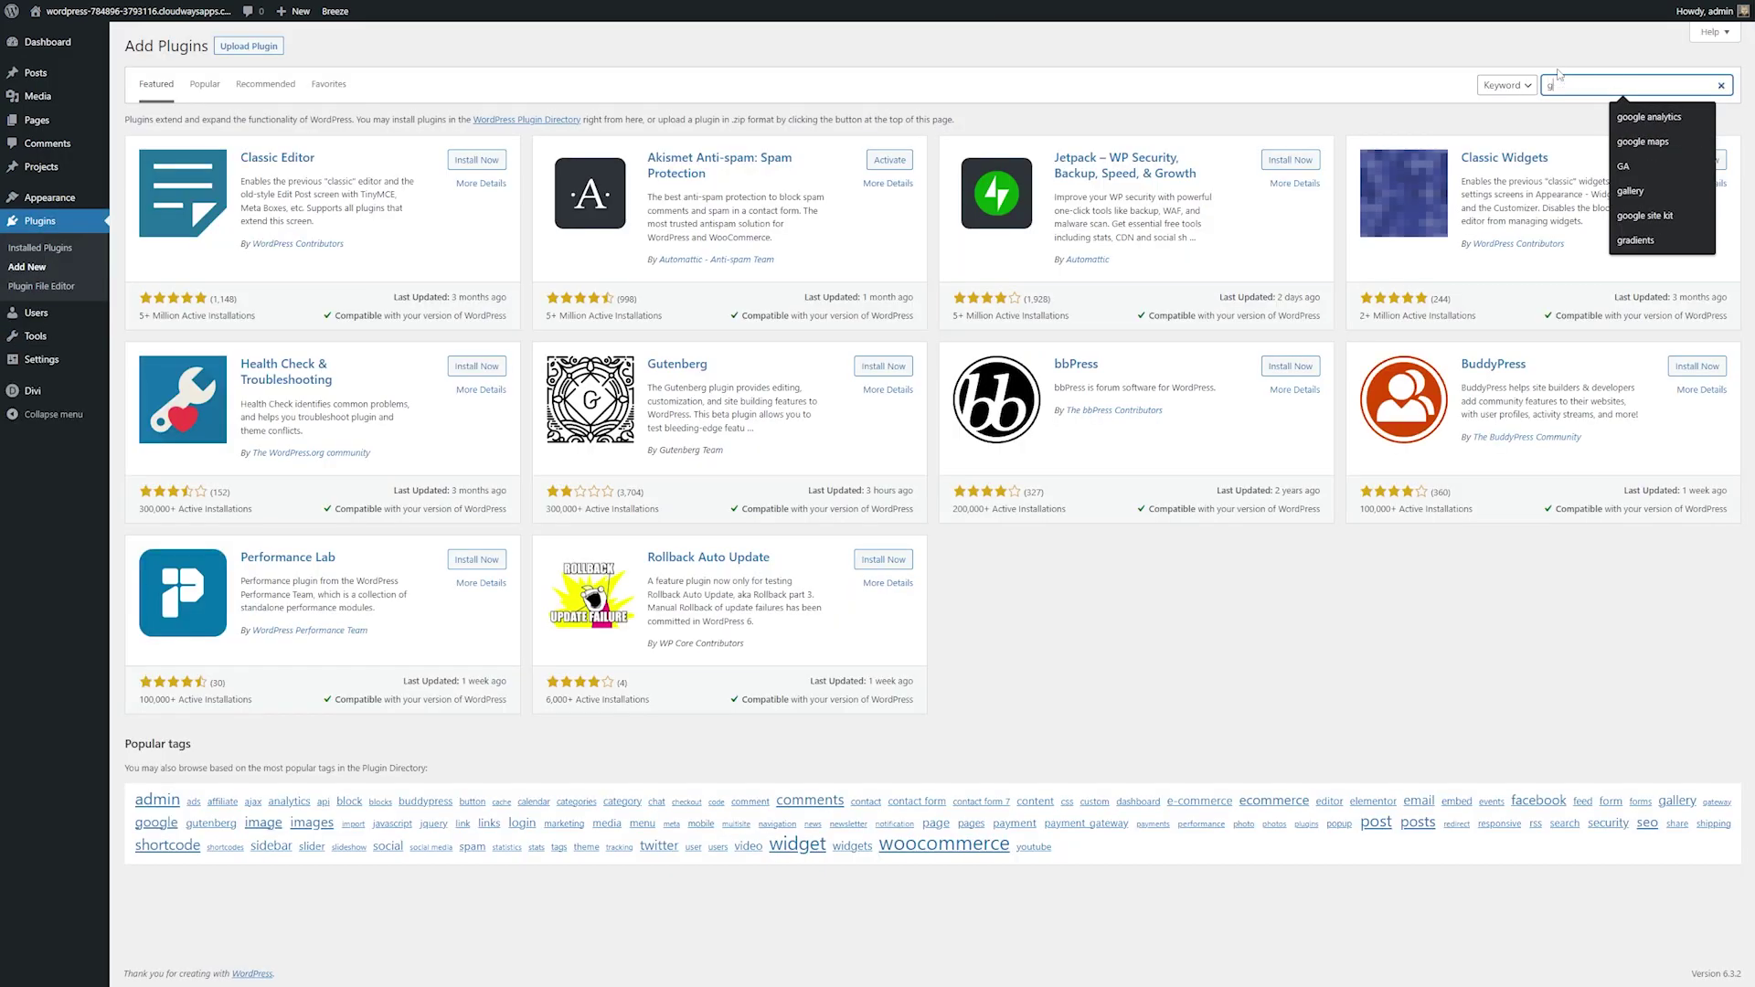
{"action": "type", "text": "translate"}
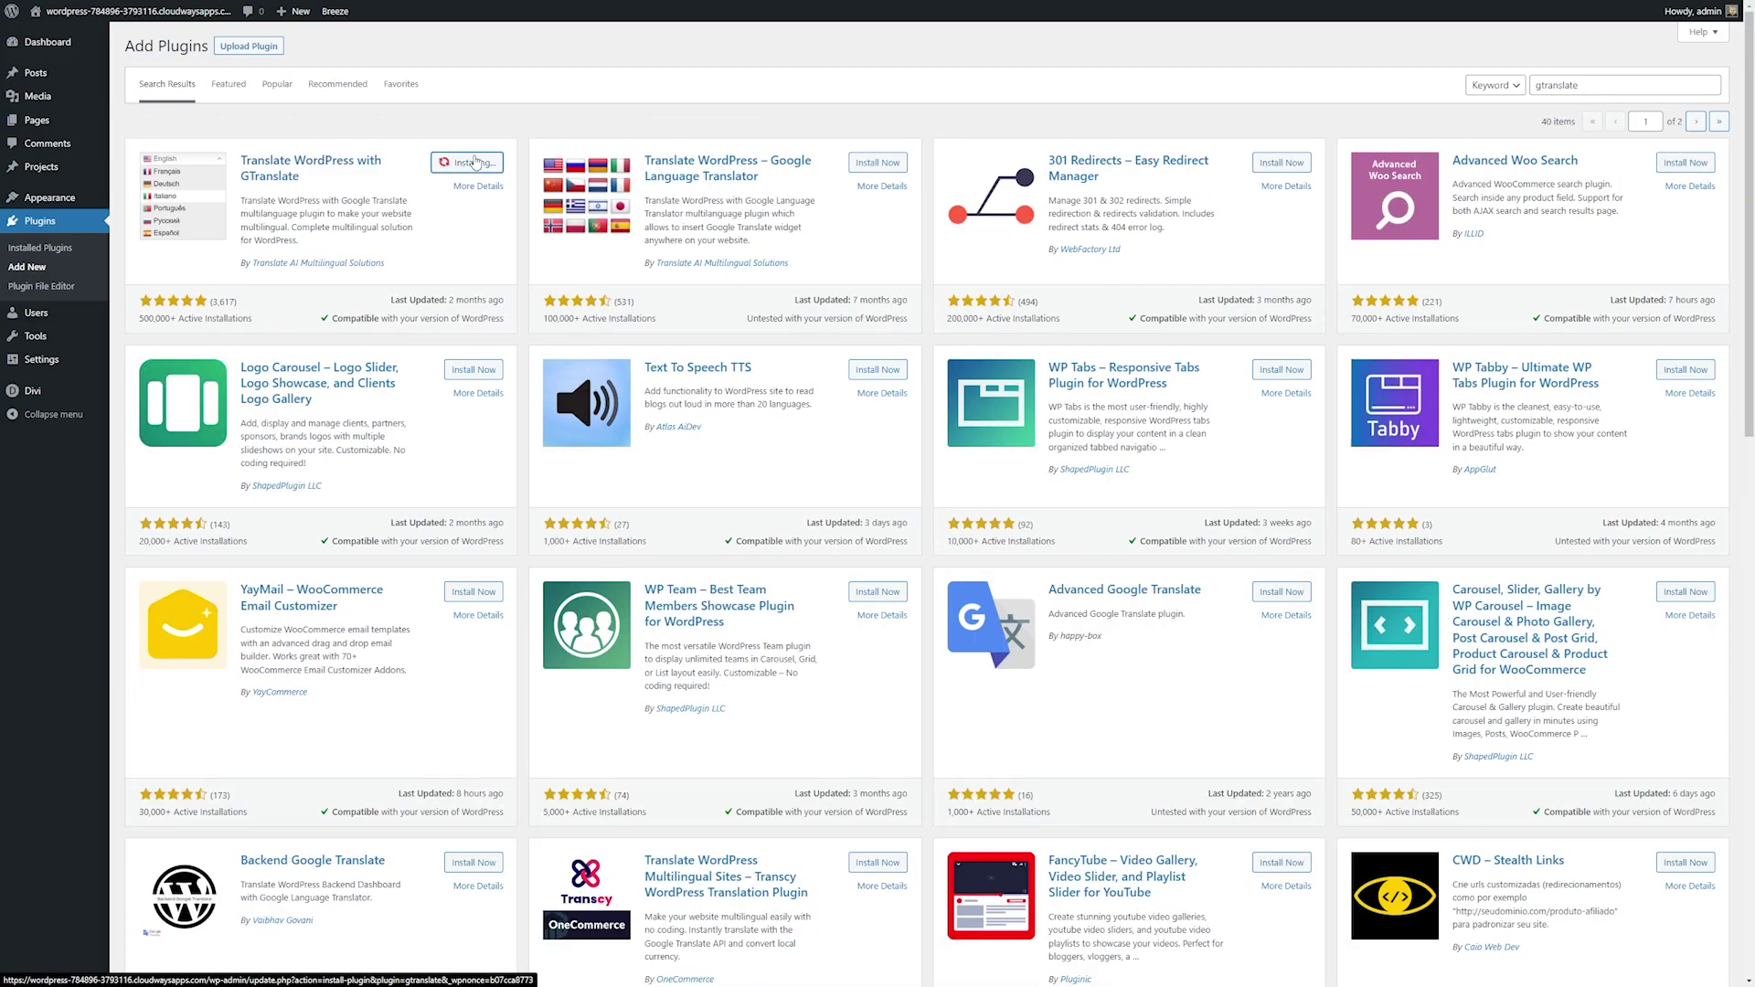
{"action": "left_click", "coordinate": [479, 163]}
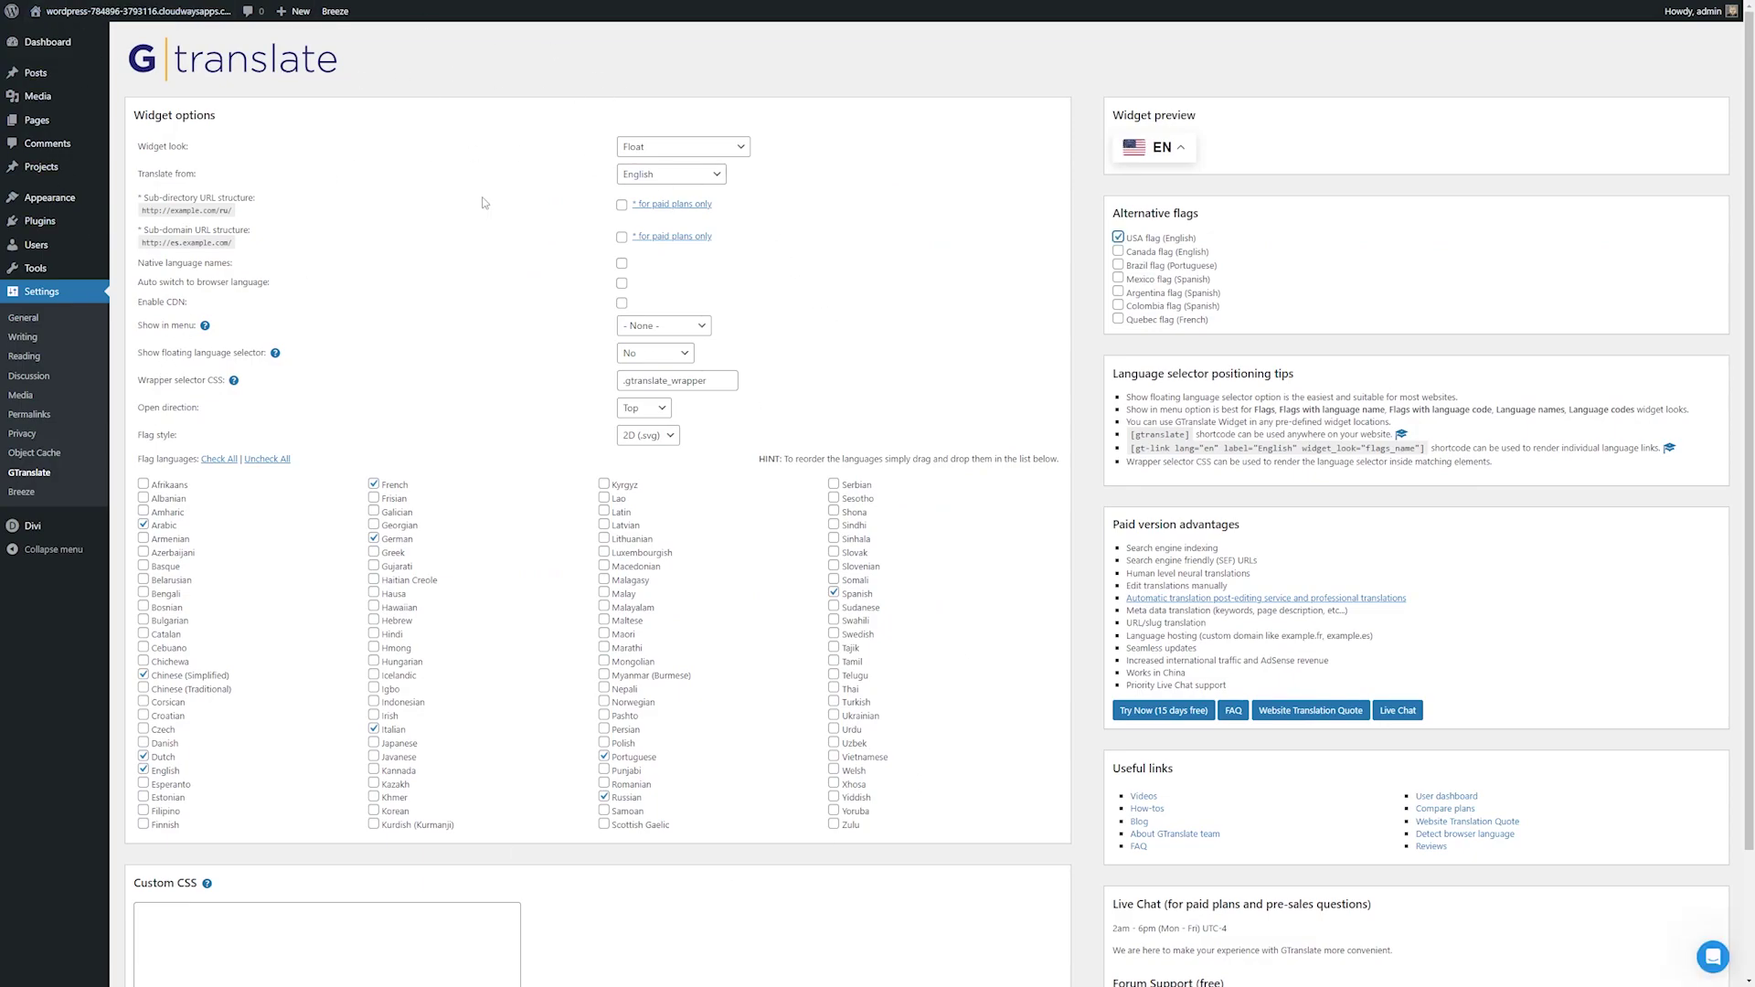
- Save the GTranslate widget options so the page confirms Changes Saved
{"action": "scroll", "coordinate": [277, 431], "scroll_direction": "down", "scroll_amount": 4}
{"action": "scroll", "coordinate": [702, 568], "scroll_direction": "down", "scroll_amount": 2}
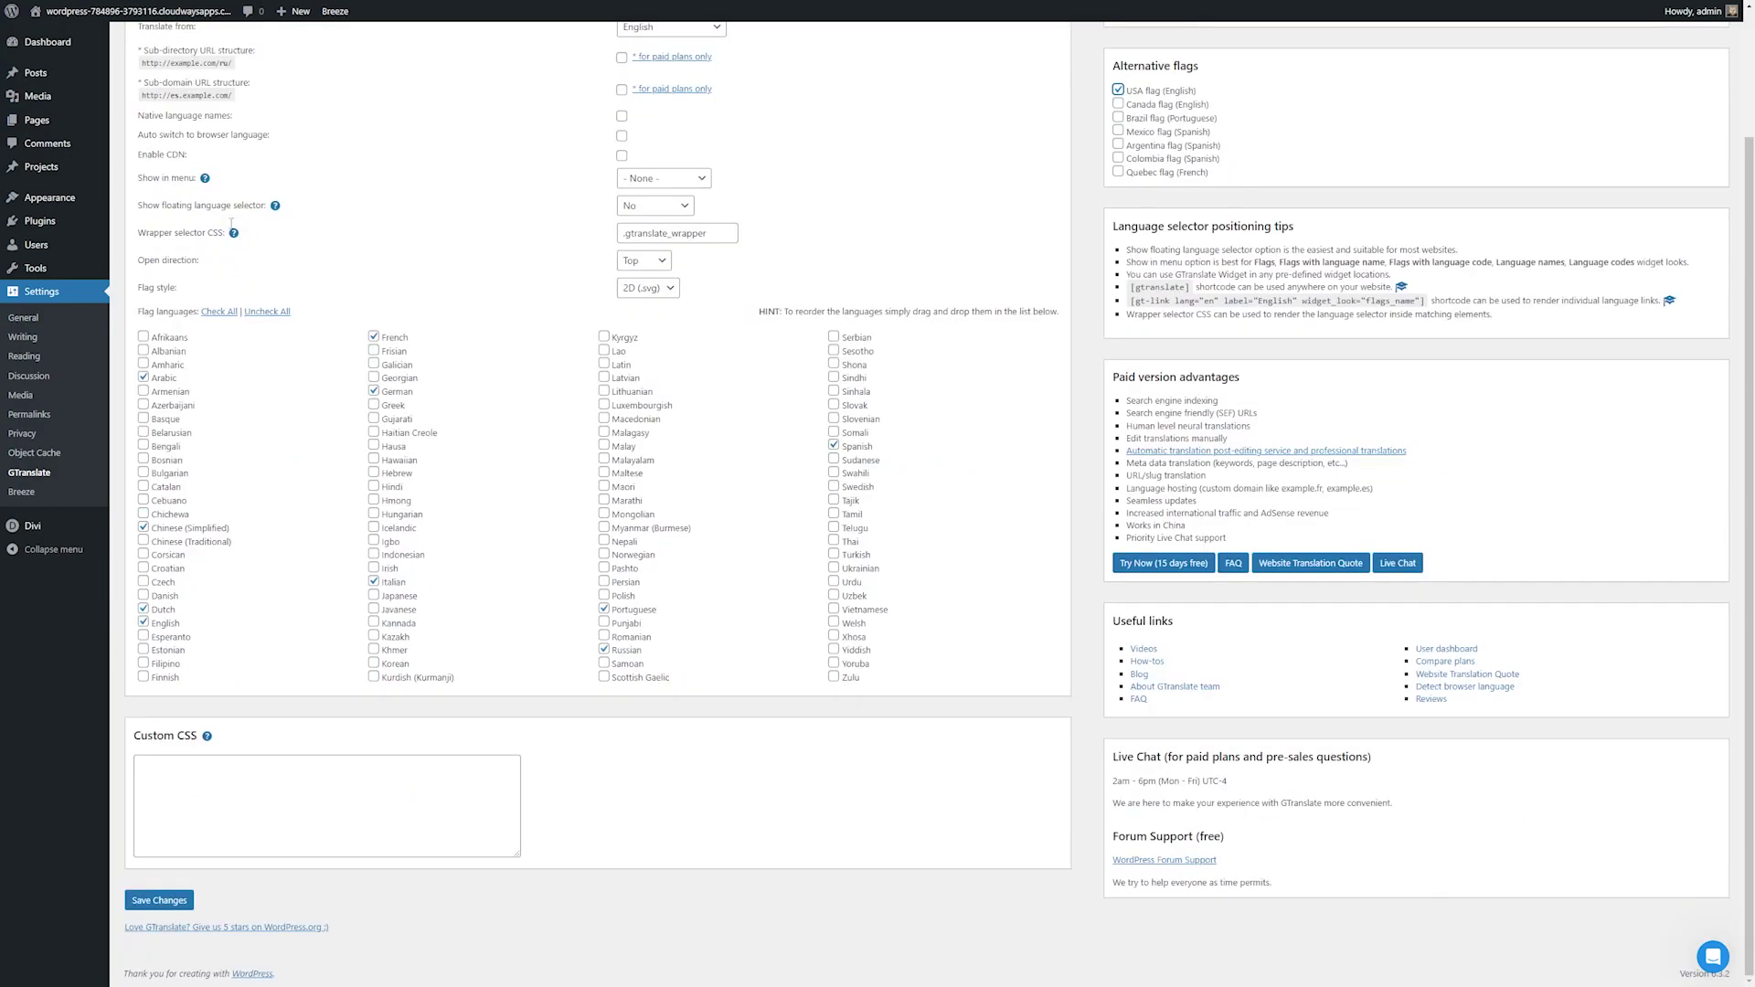
{"action": "left_click", "coordinate": [157, 902]}
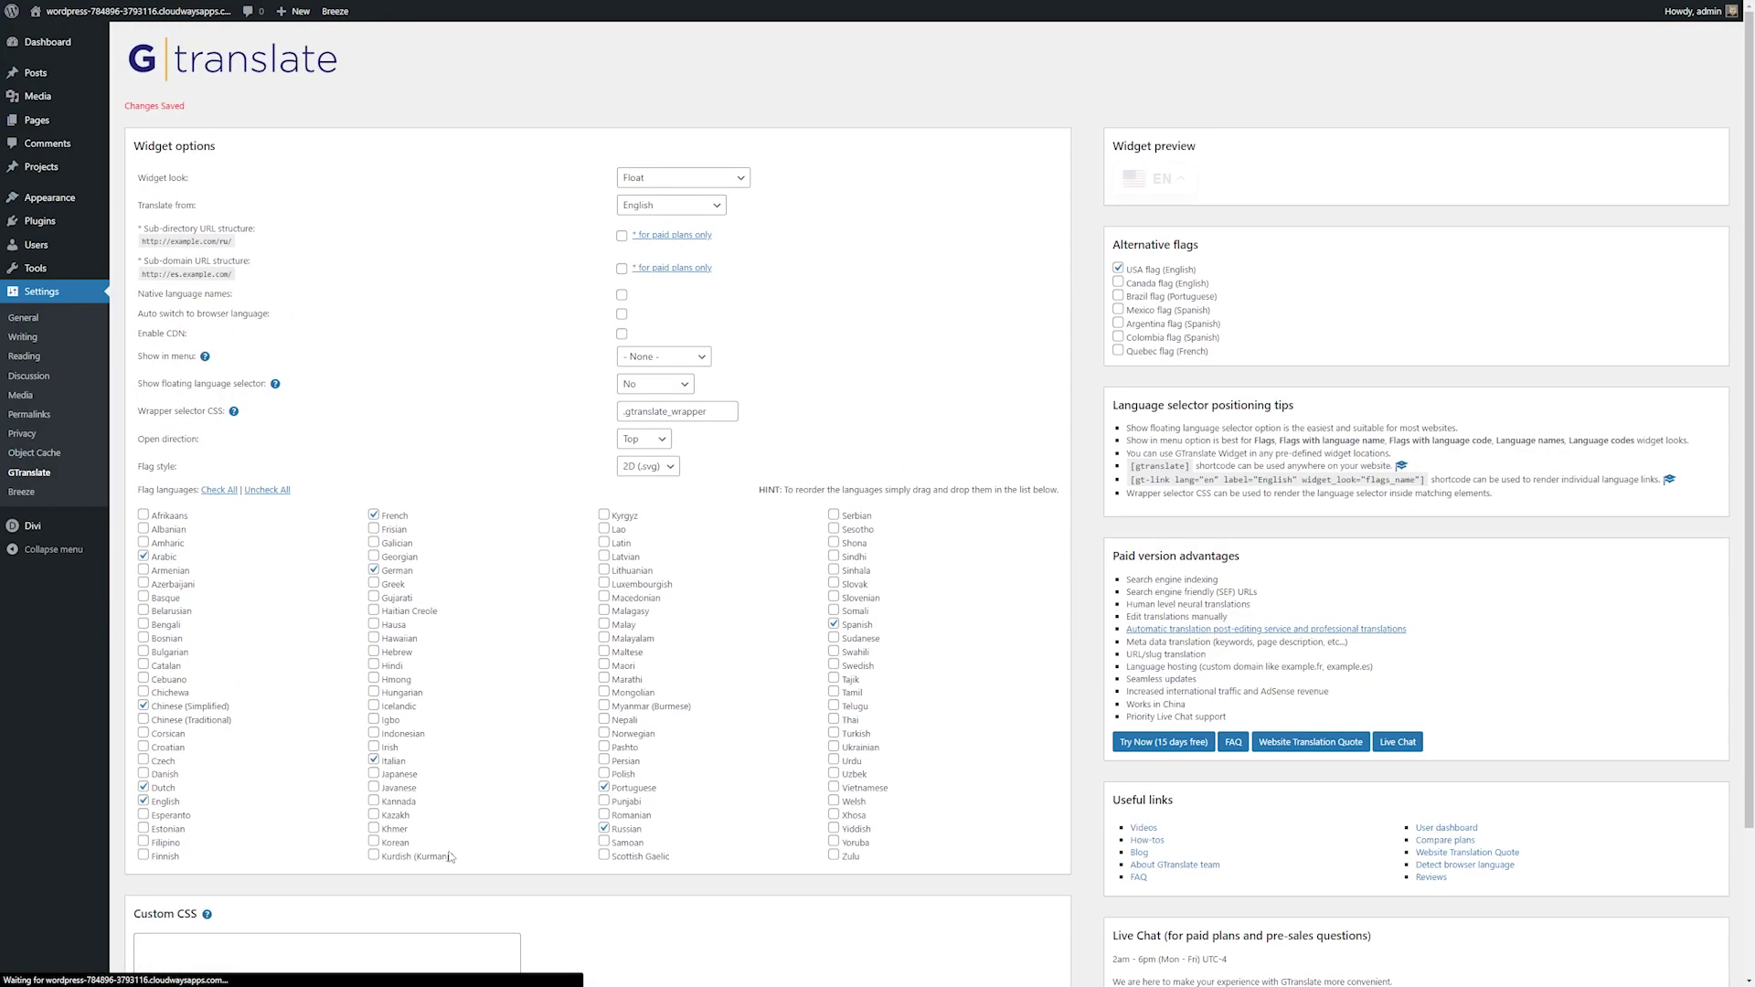
{"action": "mouse_move", "coordinate": [41, 122]}
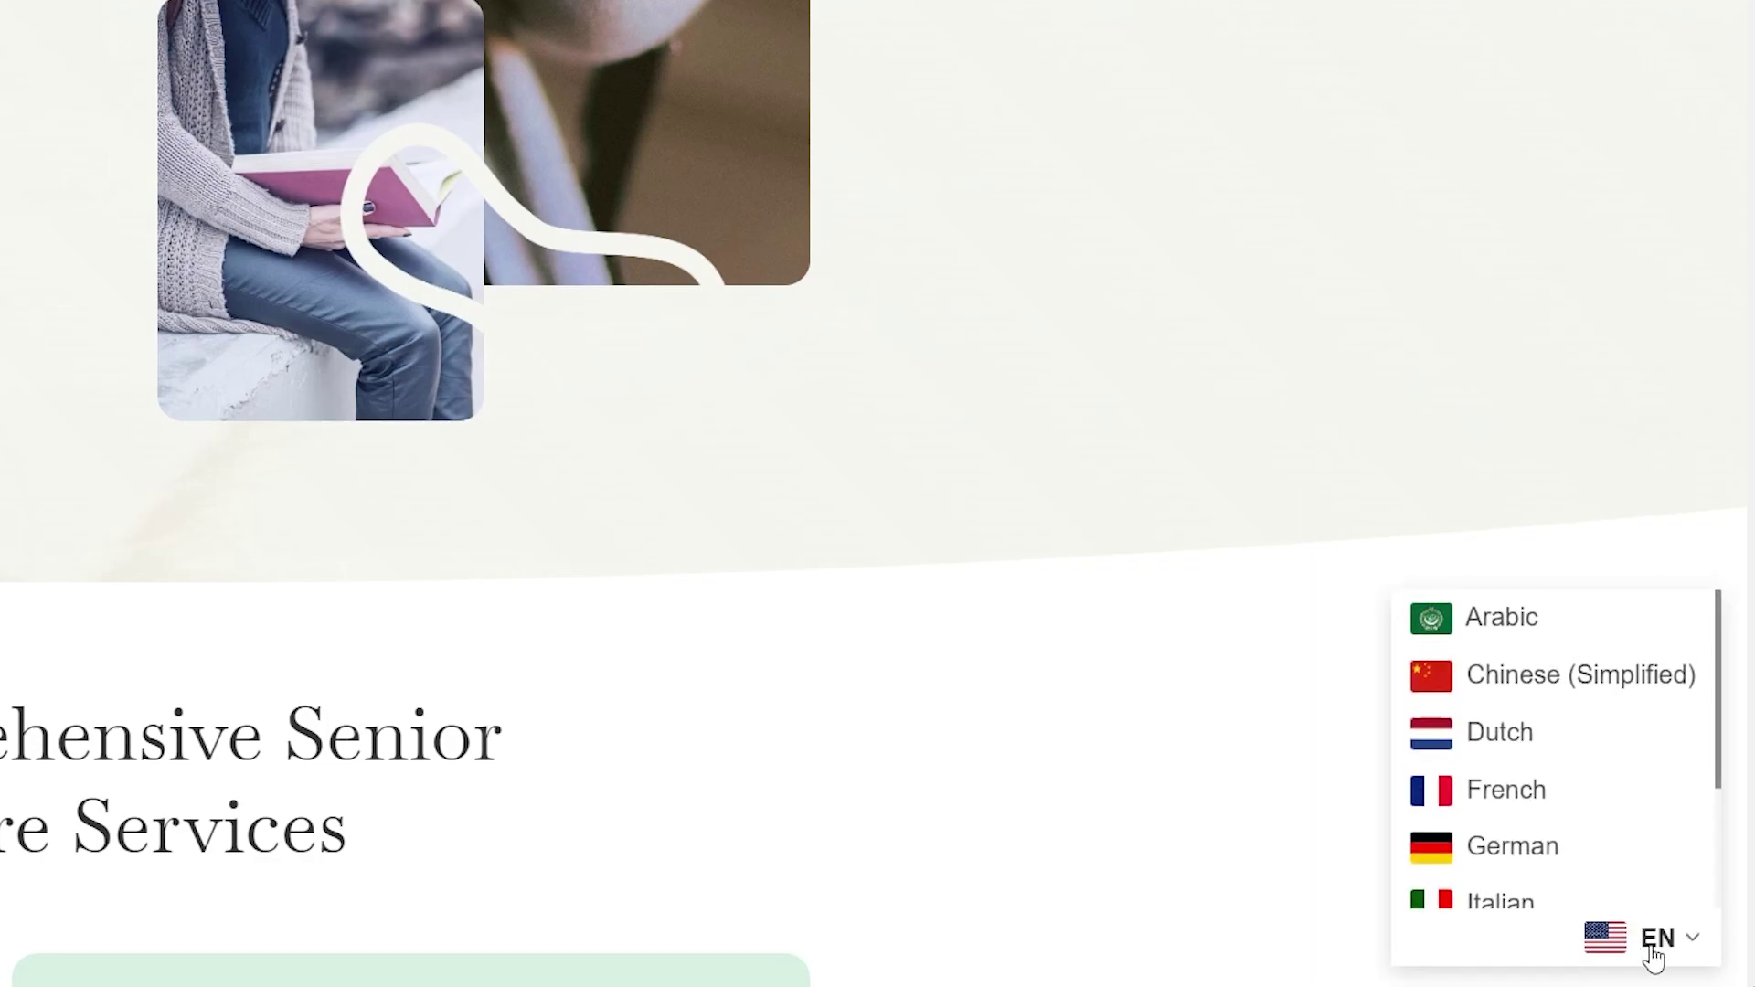
- Switch the live home page to Spanish through the GTranslate switcher and browse it
{"action": "scroll", "coordinate": [1531, 731], "scroll_direction": "down", "scroll_amount": 2}
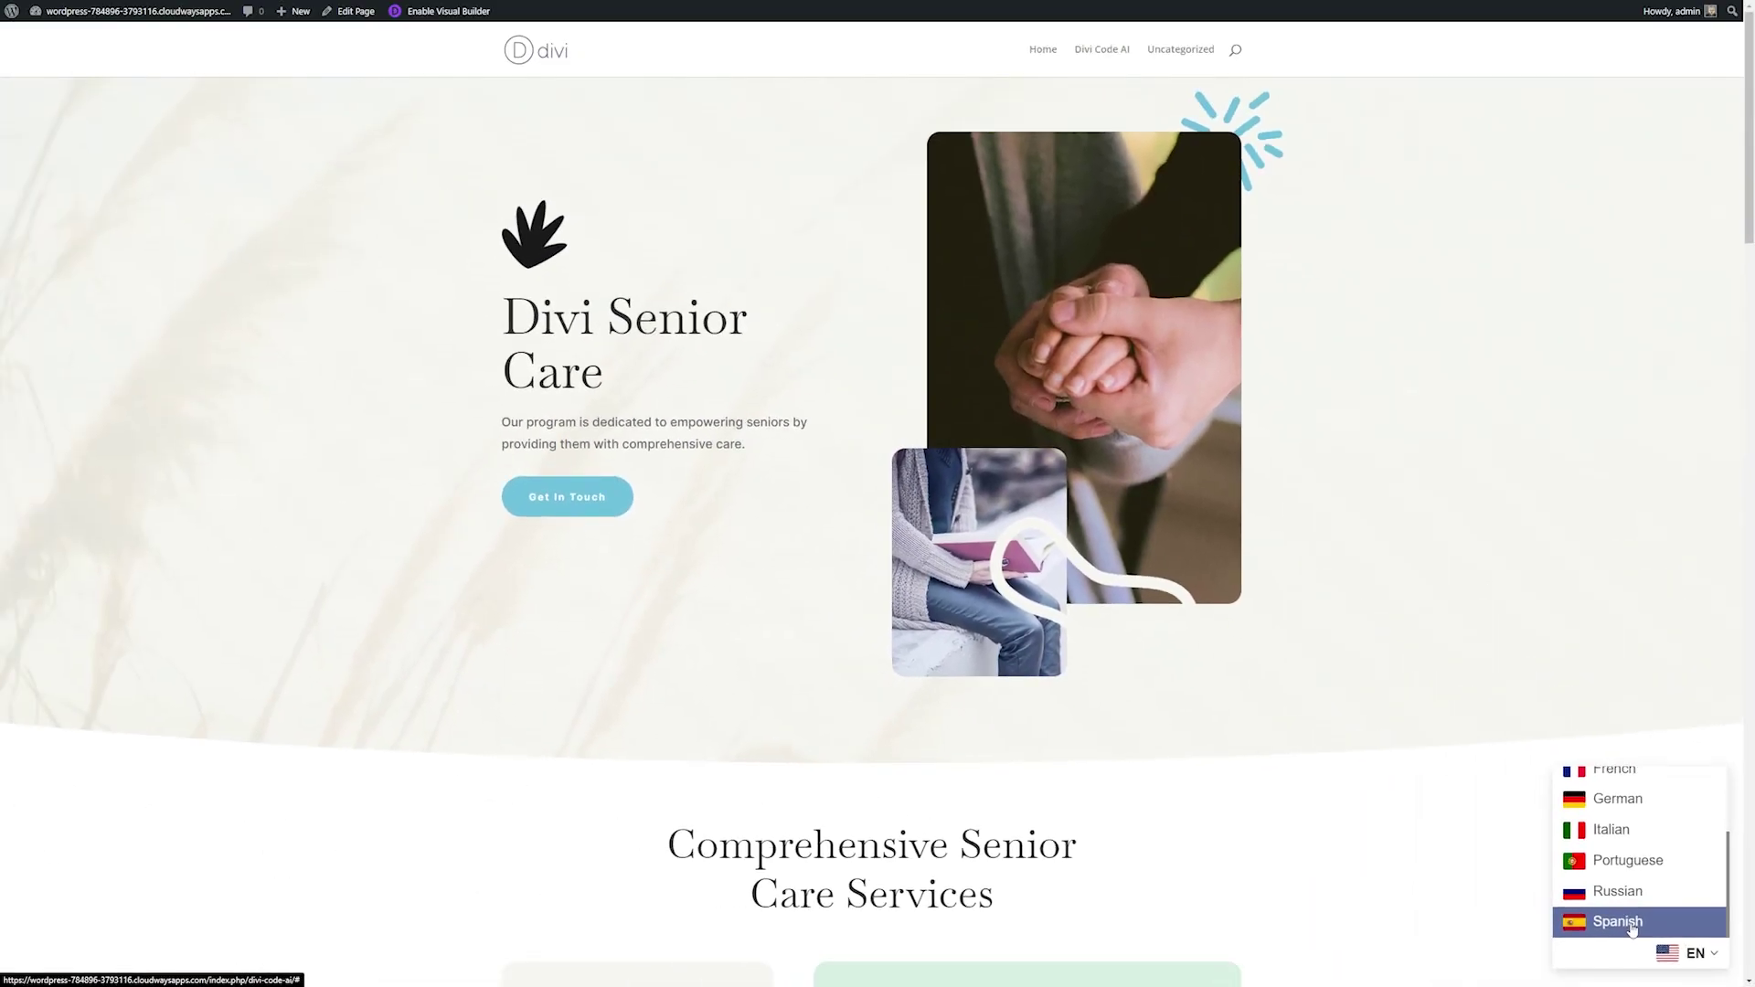
{"action": "left_click", "coordinate": [1535, 878]}
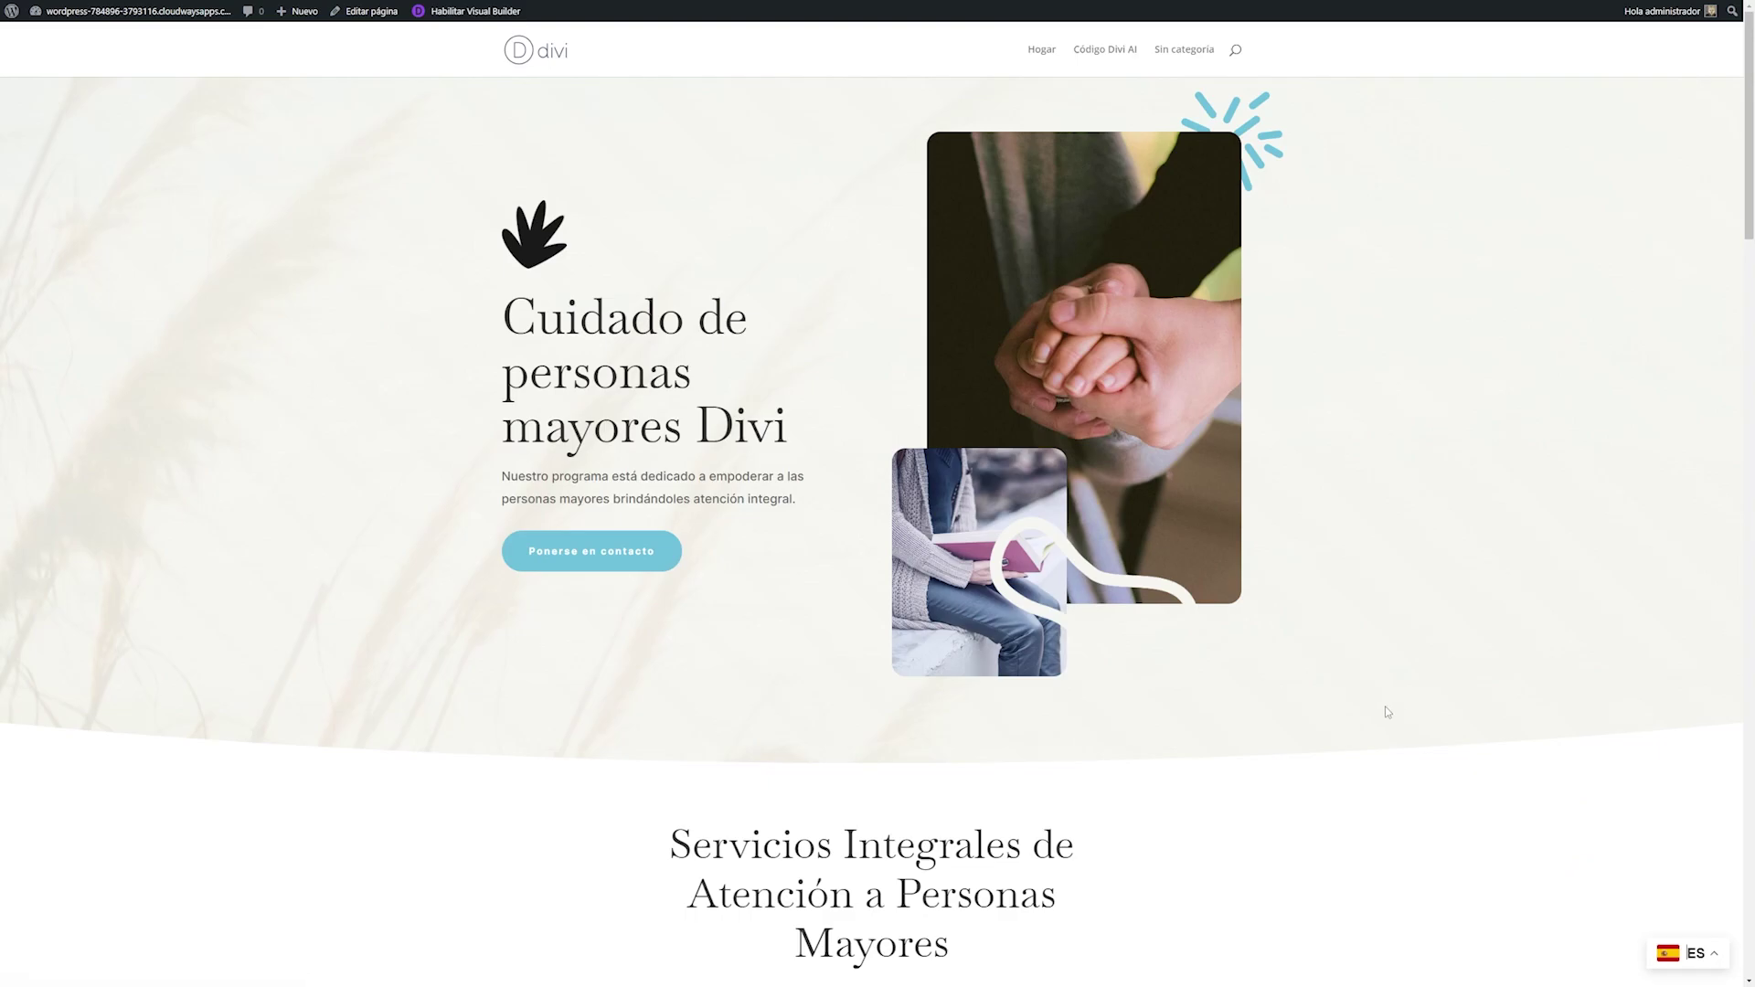
{"action": "scroll", "coordinate": [758, 777], "scroll_direction": "down", "scroll_amount": 3}
{"action": "scroll", "coordinate": [770, 813], "scroll_direction": "up", "scroll_amount": 3}
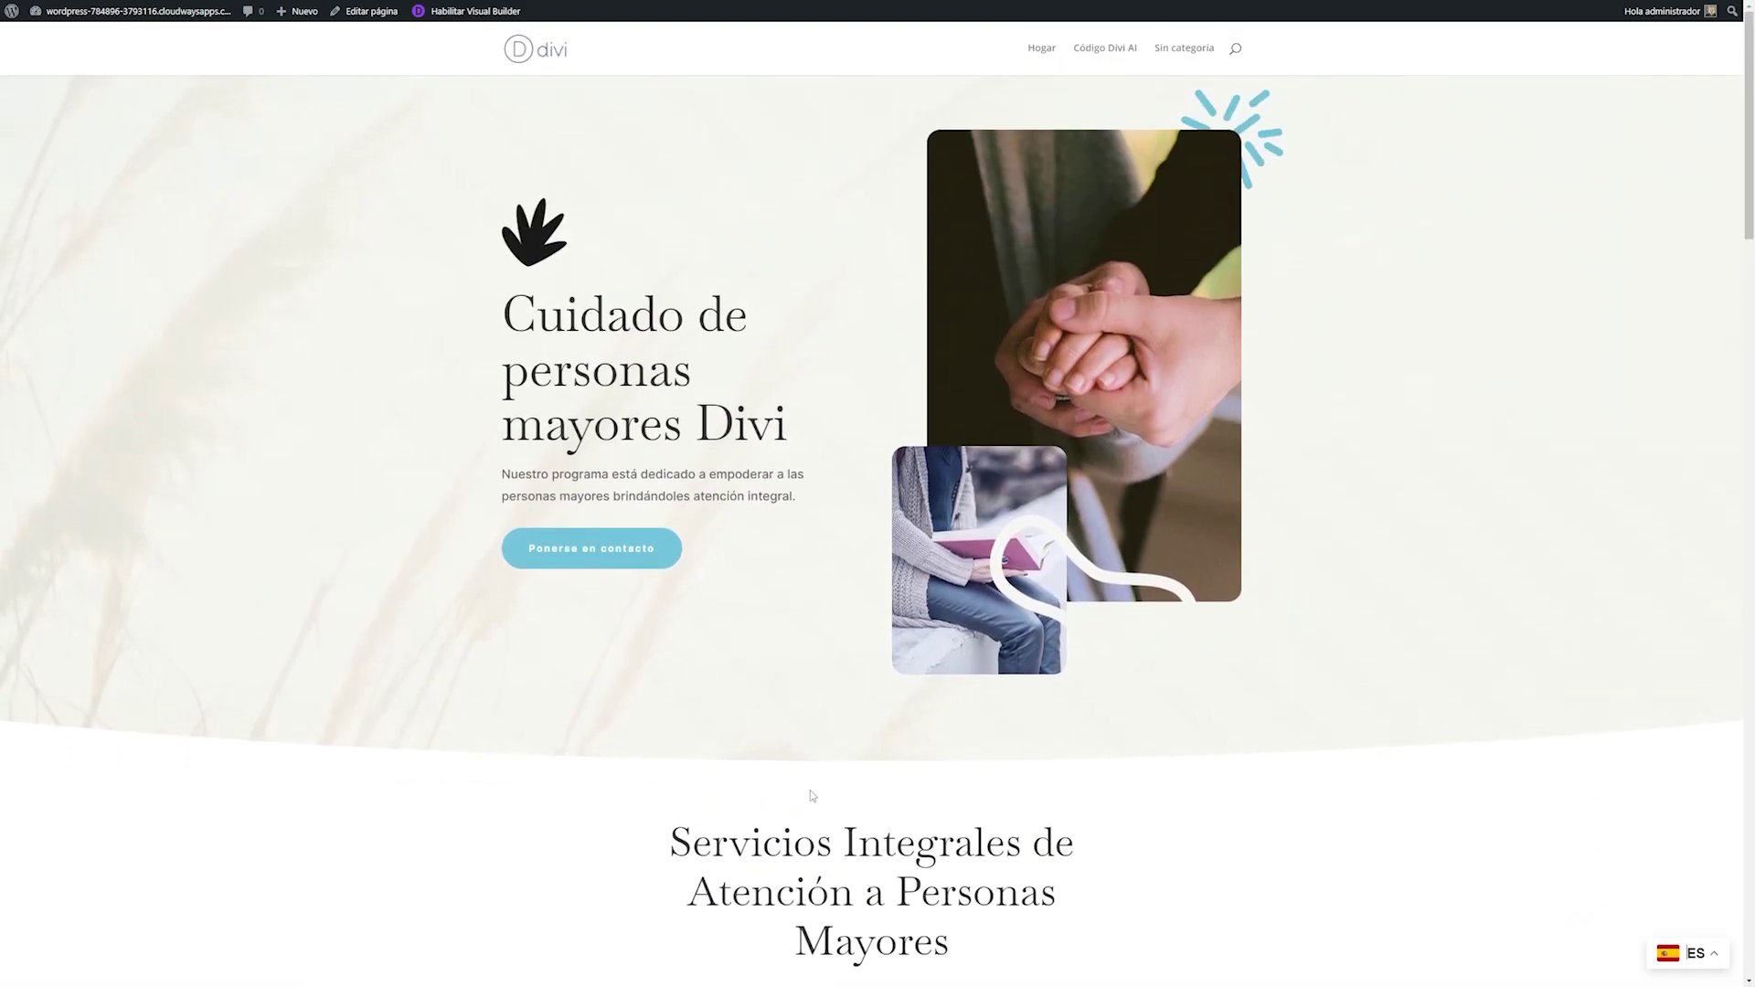
{"action": "scroll", "coordinate": [809, 790], "scroll_direction": "down", "scroll_amount": 5}
{"action": "scroll", "coordinate": [800, 786], "scroll_direction": "down", "scroll_amount": 3}
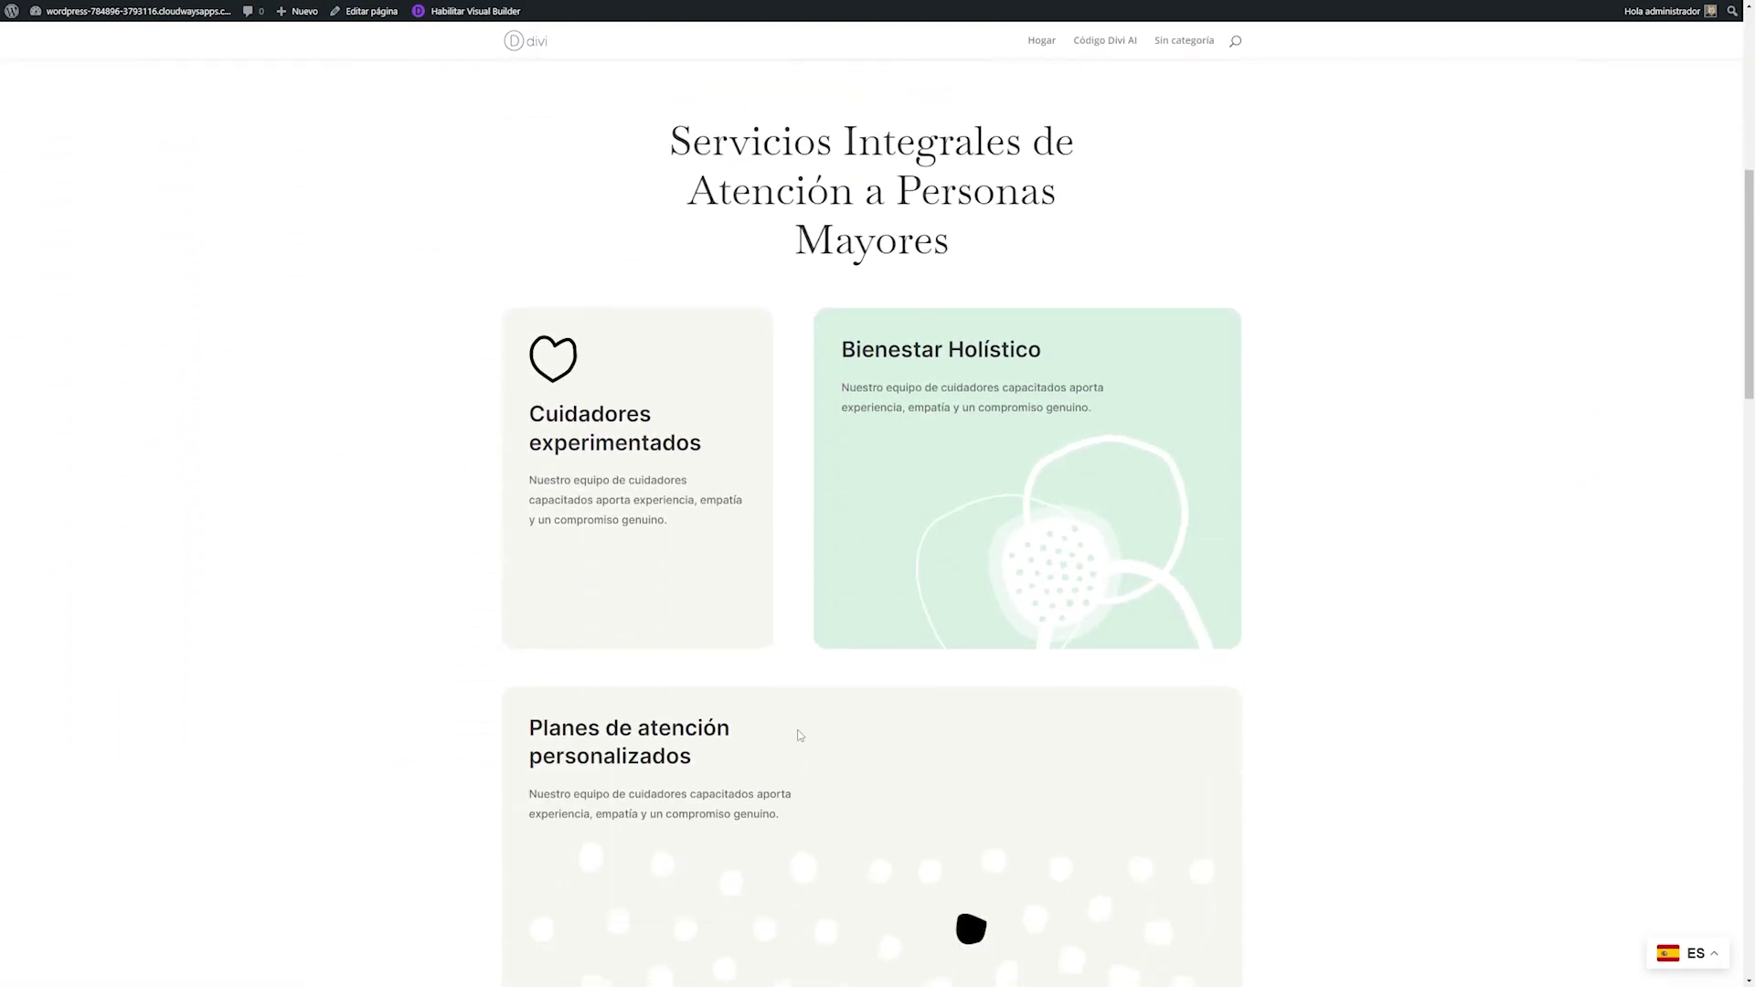
{"action": "scroll", "coordinate": [800, 732], "scroll_direction": "down", "scroll_amount": 7}
- Switch the live site to German, then to French
{"action": "left_click", "coordinate": [1680, 941]}
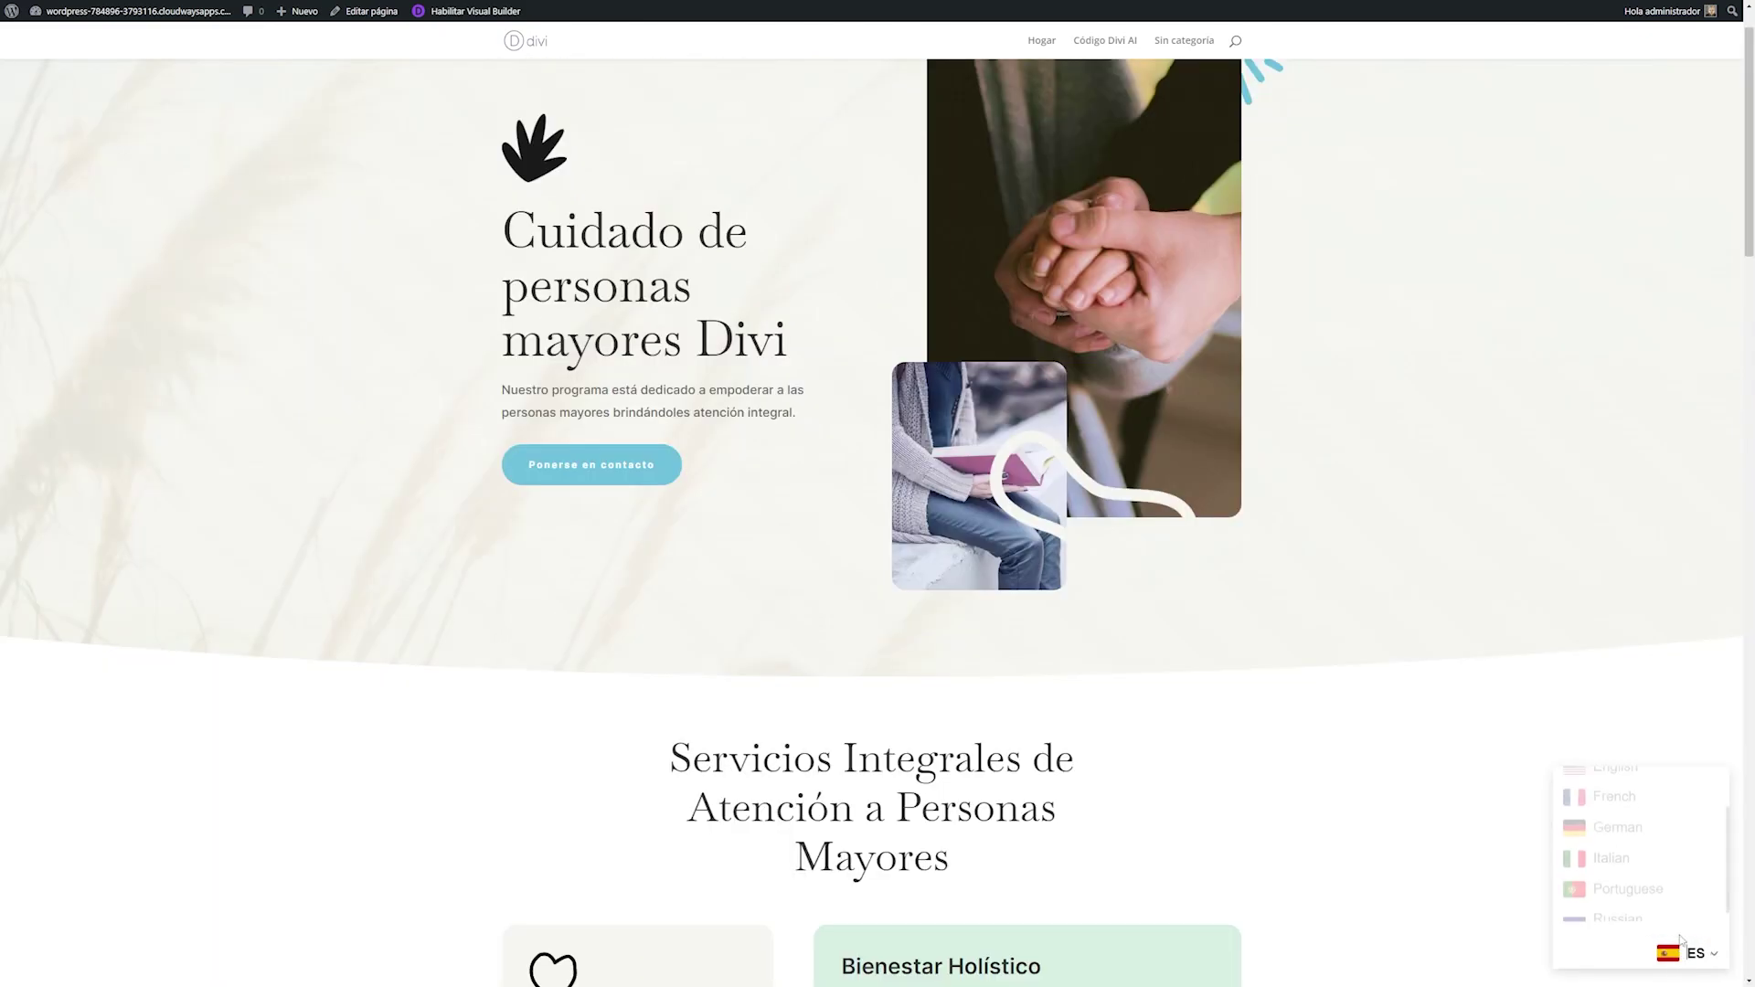
{"action": "left_click", "coordinate": [1643, 838]}
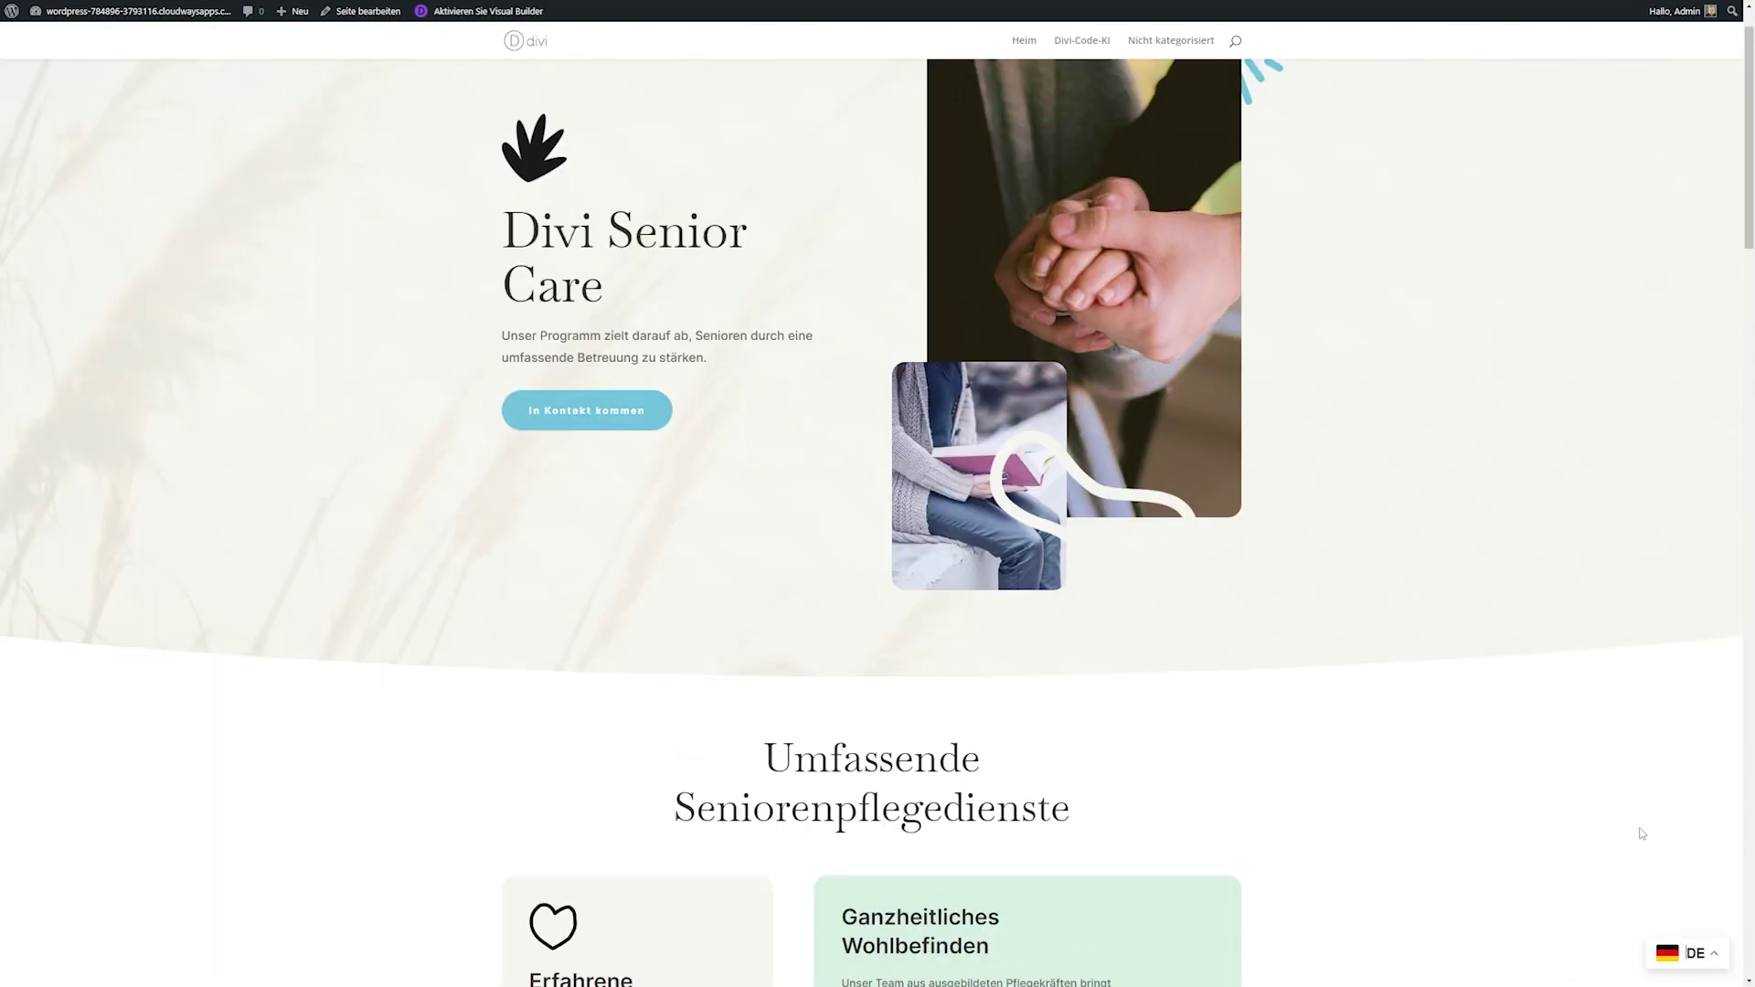
{"action": "left_click", "coordinate": [1634, 828]}
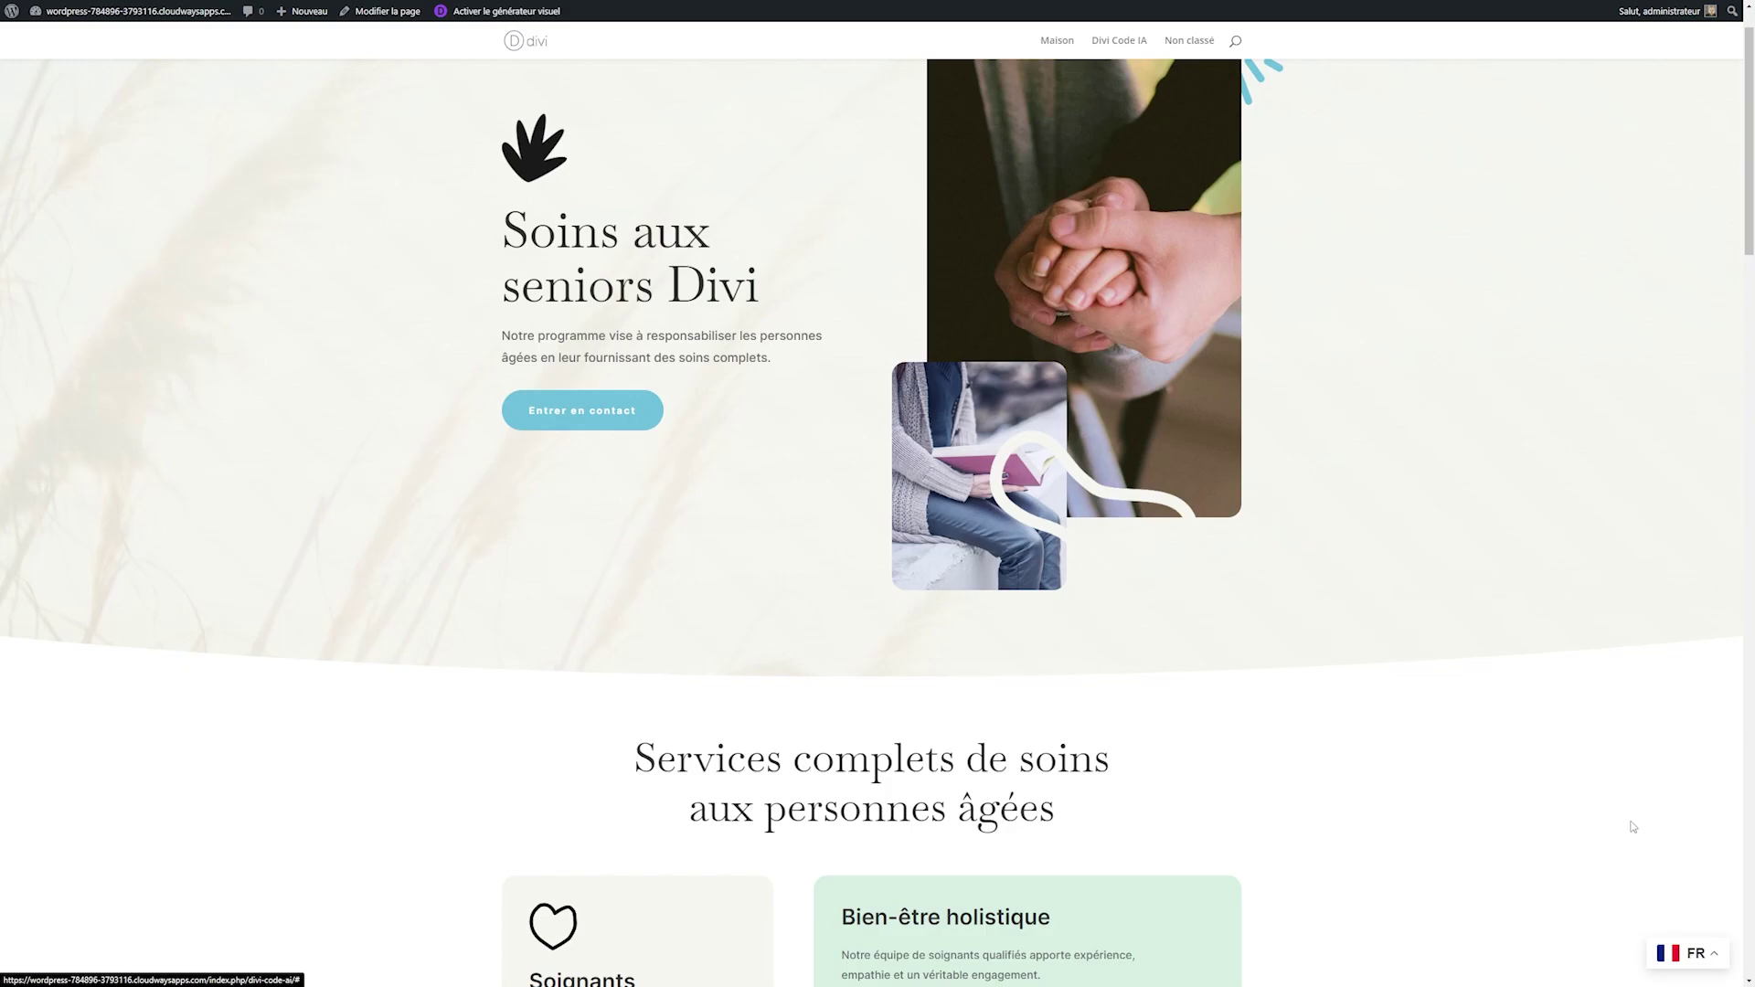